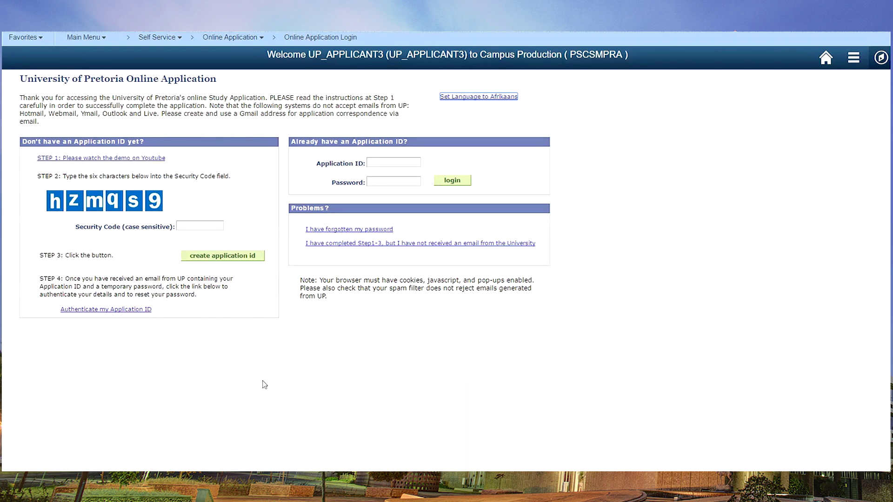
Step: Start entering the six-character security code shown in the login page image
click(210, 226)
Step: Finish the security code, request a new application ID, and choose Undergraduate career, first year 2018
text(hzmqs9)
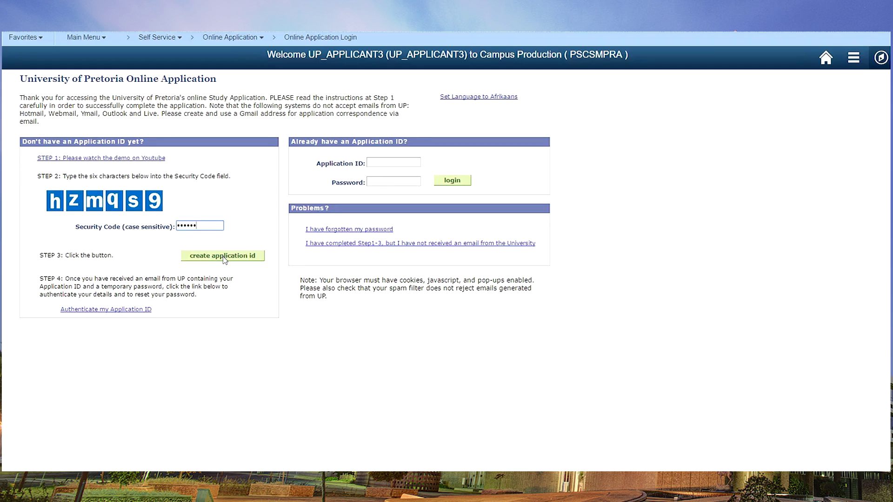
click(224, 257)
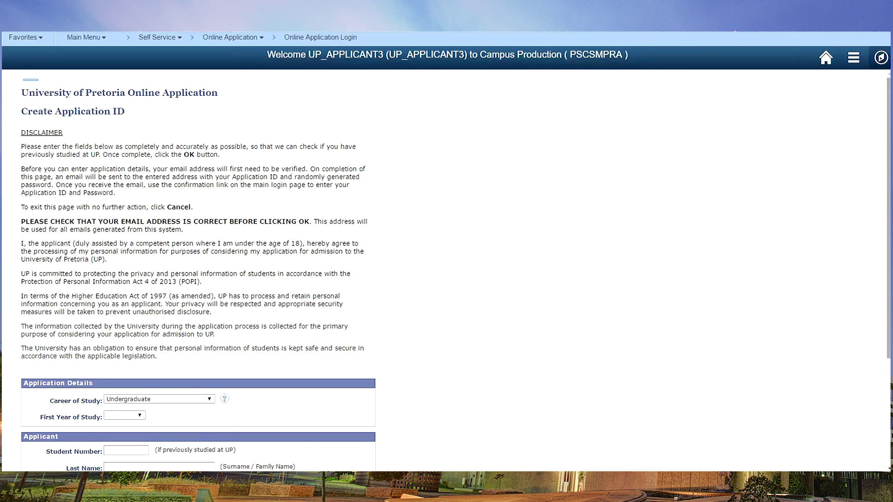
drag(888, 199, 888, 347)
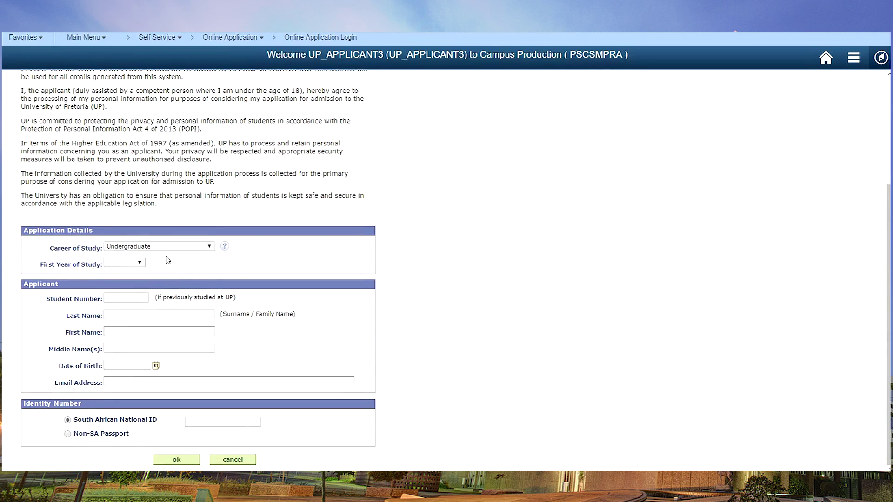
click(209, 247)
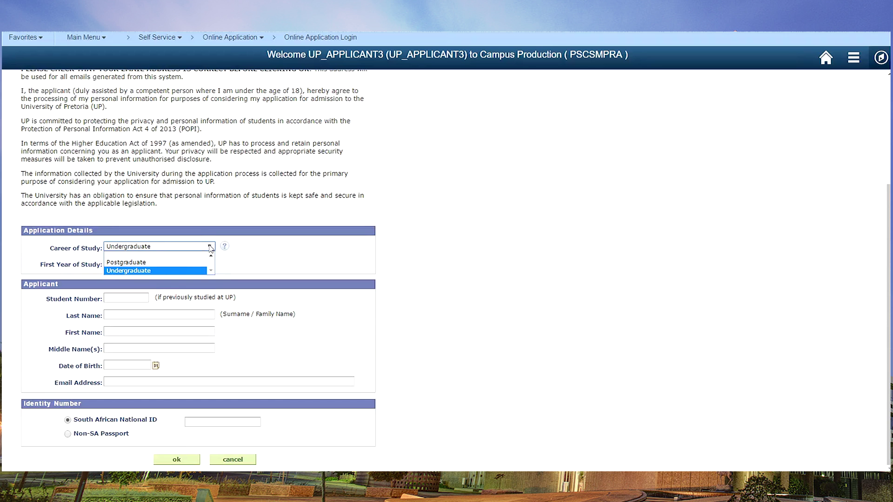
click(193, 271)
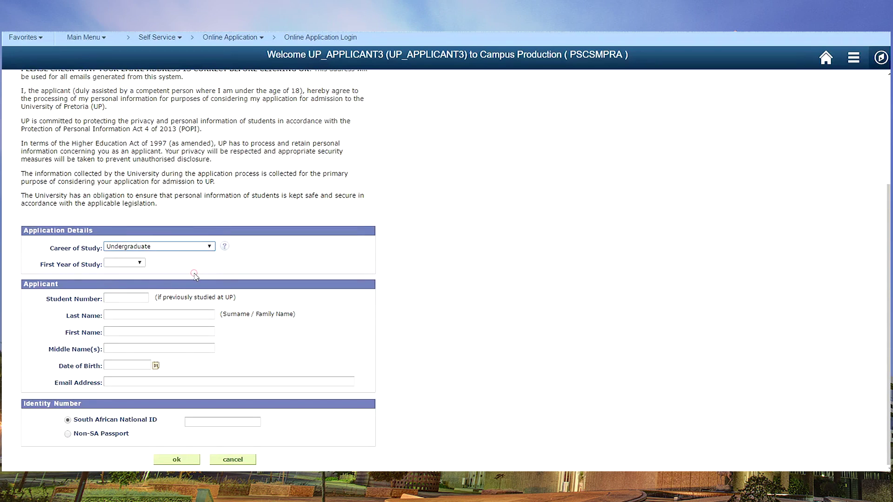
click(139, 262)
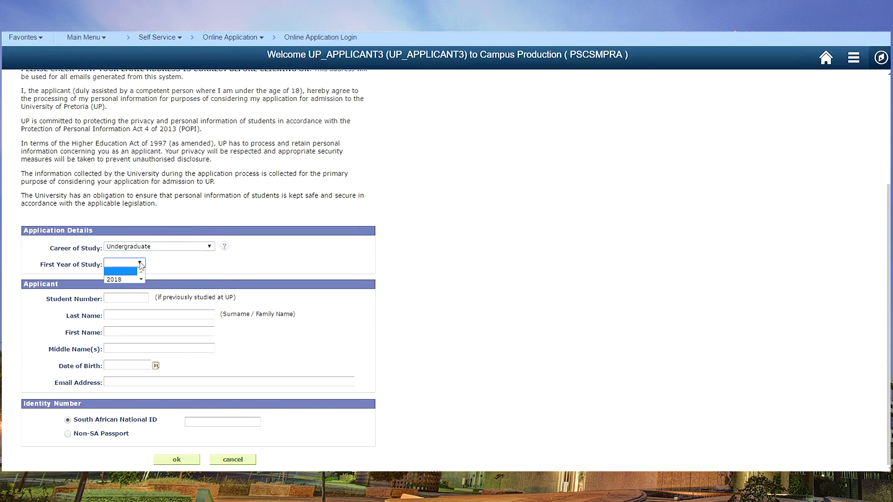
click(122, 279)
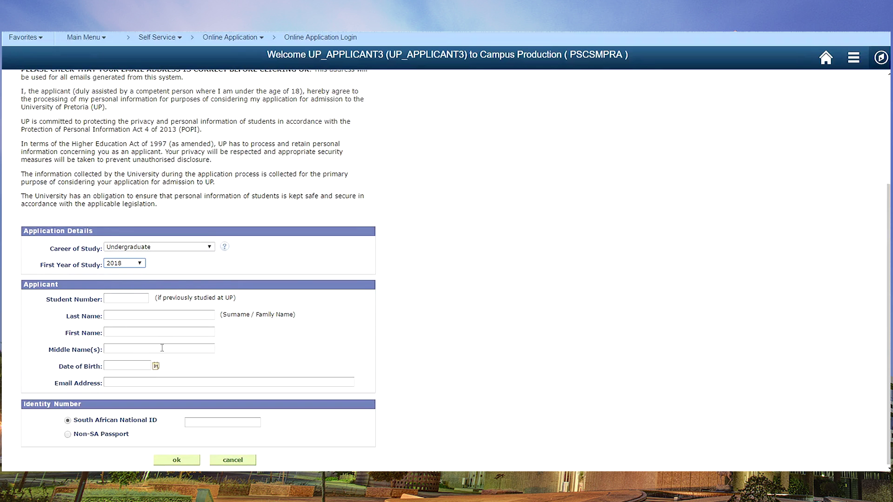
Step: Enter the applicant's last and first names, a February 1993 birth date, e-mail and SA ID number, then submit
click(121, 315)
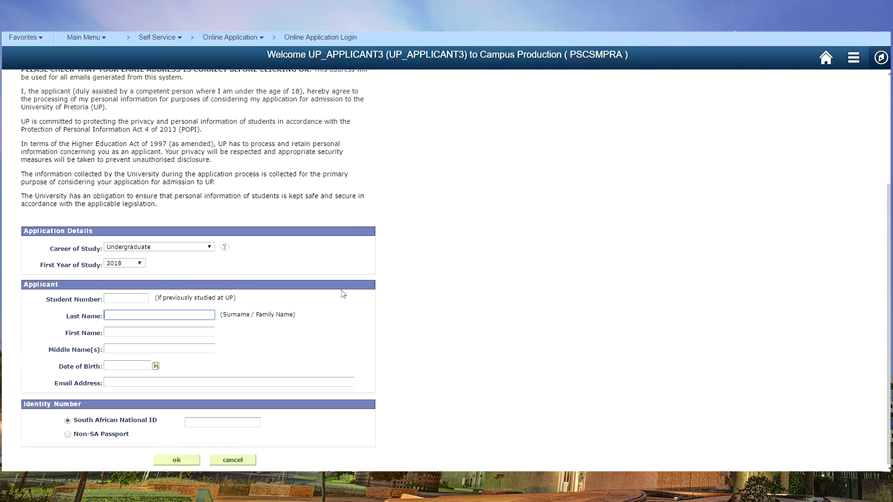
click(171, 331)
click(155, 366)
click(189, 341)
click(241, 341)
click(233, 182)
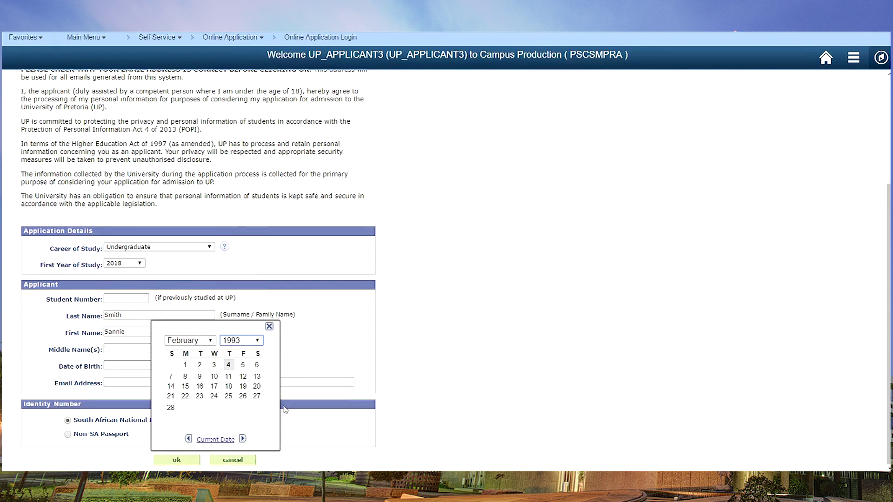
click(197, 365)
click(204, 422)
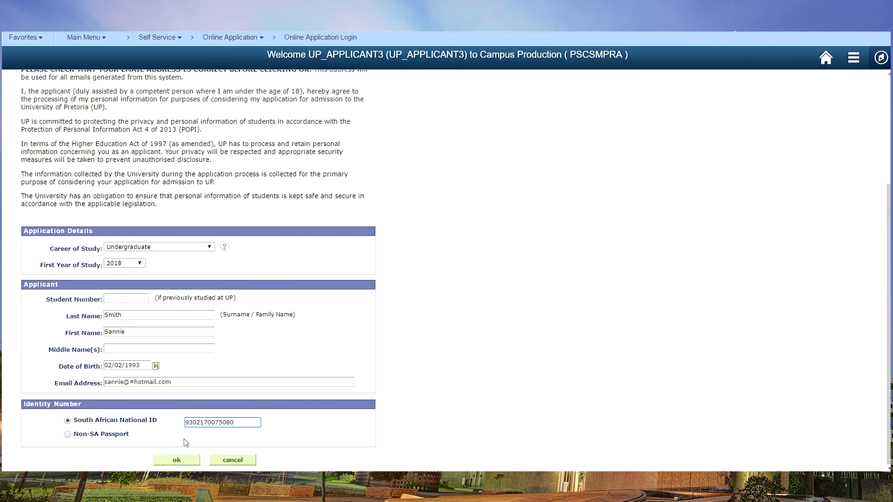
click(176, 460)
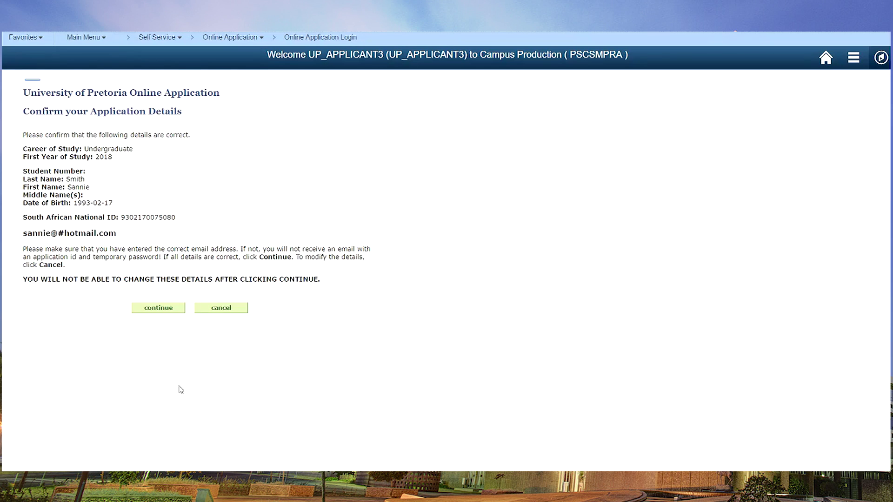
Step: Confirm the application details so the application ID and temporary password are e-mailed
click(165, 309)
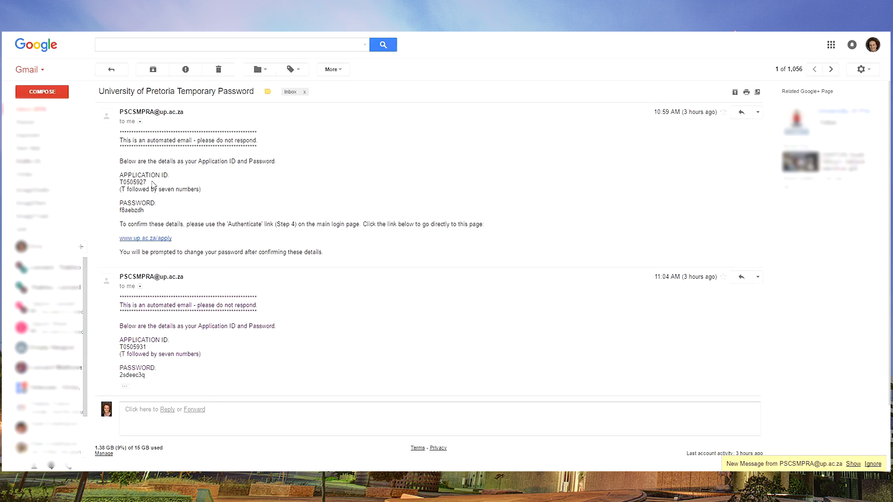
Step: Select and copy the temporary password from the UP Temporary Password e-mail
double_click(131, 210)
right_click(130, 210)
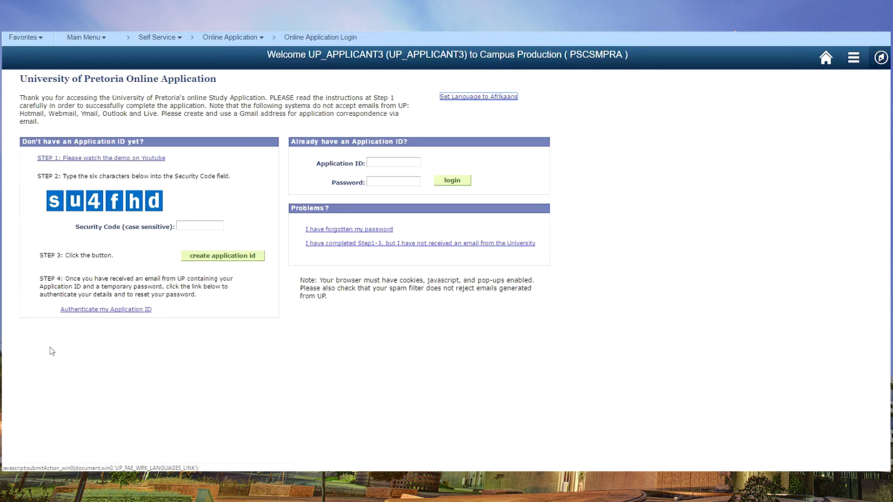
Step: Authenticate with the applicant's e-mail, the e-mailed application ID and the pasted temporary password
click(77, 312)
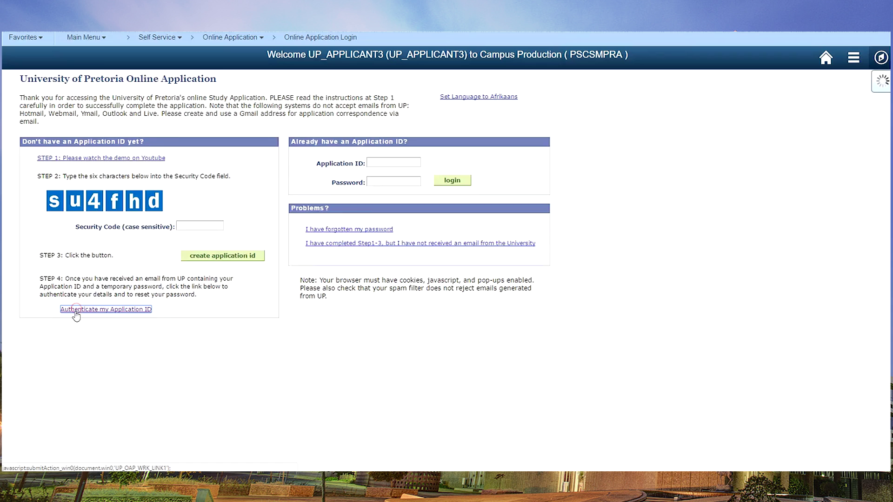
click(116, 200)
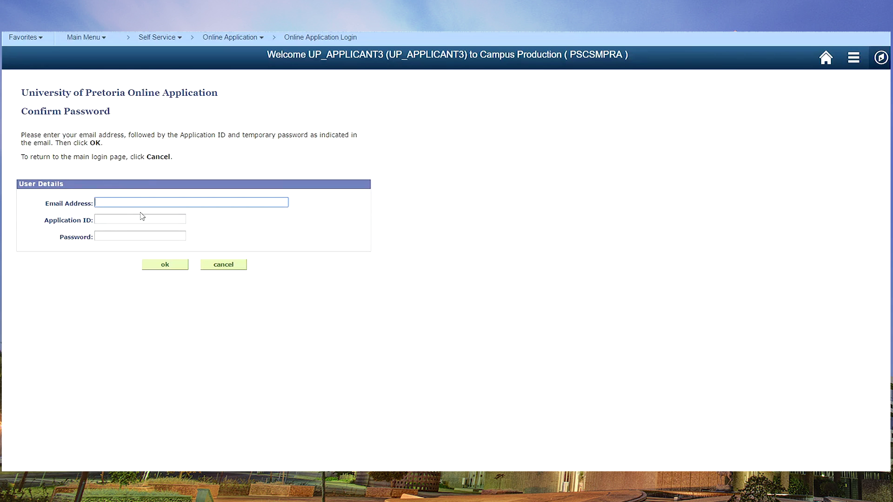
click(127, 217)
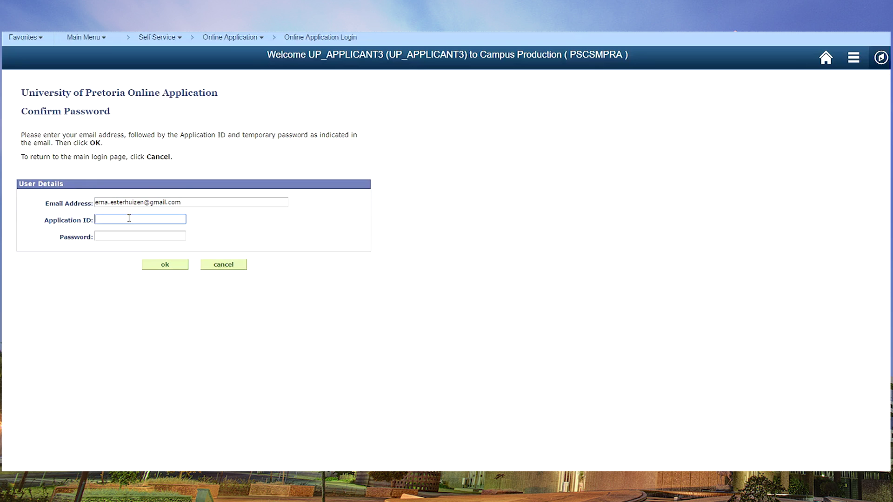
right_click(112, 237)
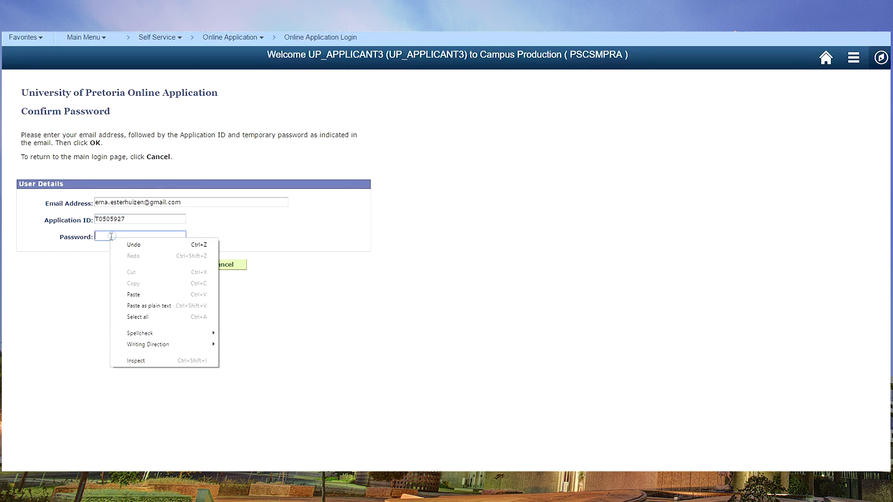
click(134, 295)
click(165, 263)
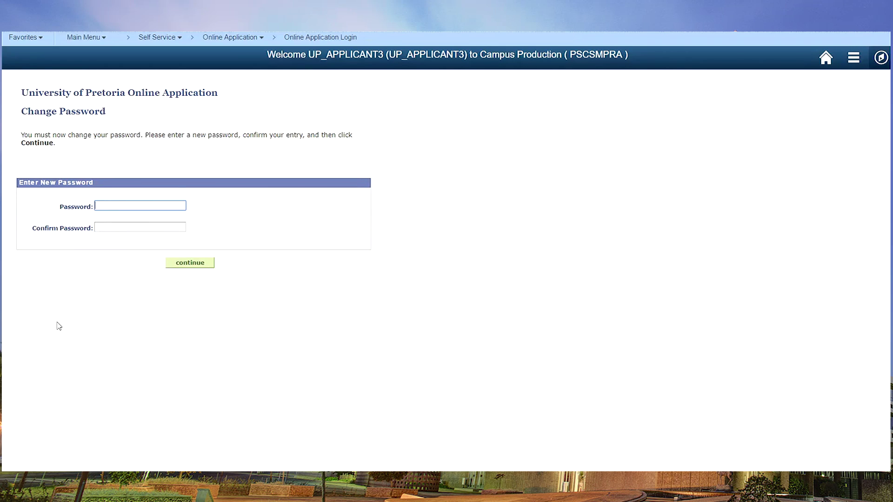
Step: Set and confirm a new password, then continue to the Application Summary
key(ctrl+v)
key(Tab)
key(ctrl+v)
key(Return)
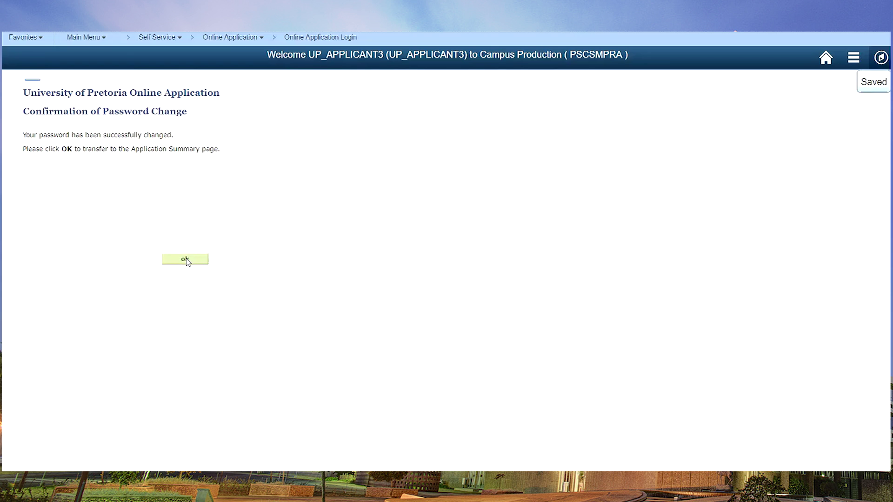
click(186, 259)
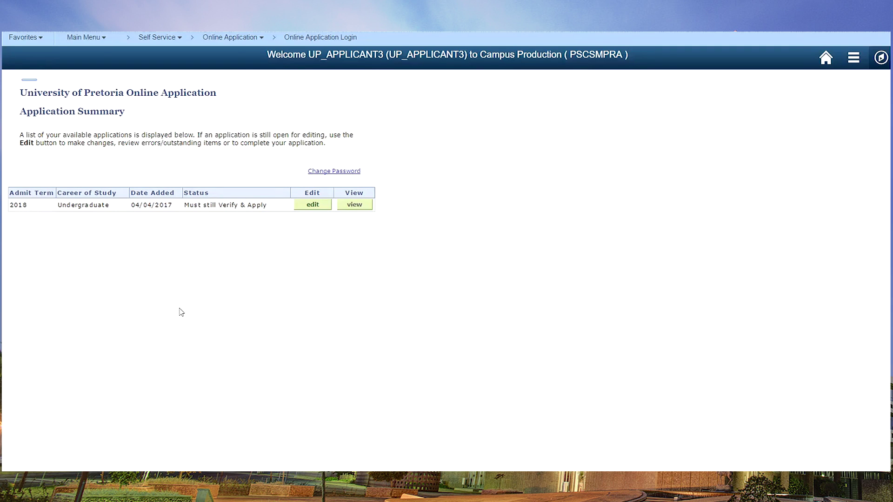
Step: Edit the 2018 Undergraduate application, set the Personal Information title to Ms and save it
click(311, 207)
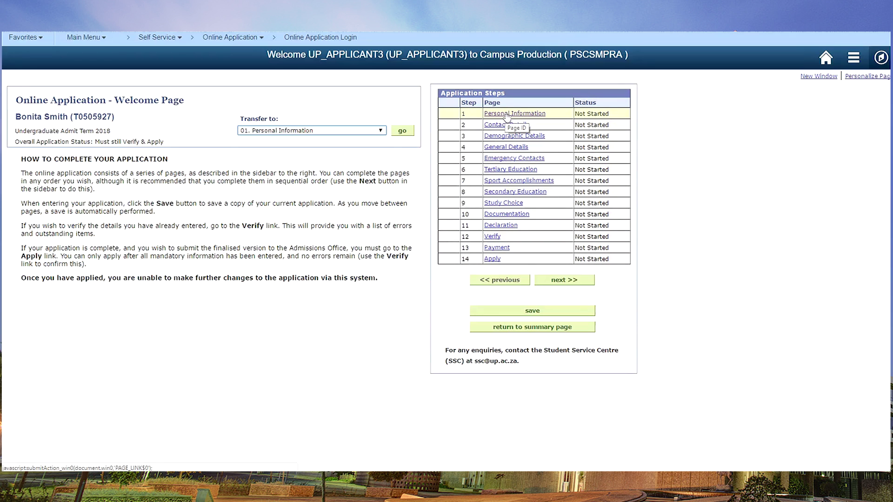
click(506, 117)
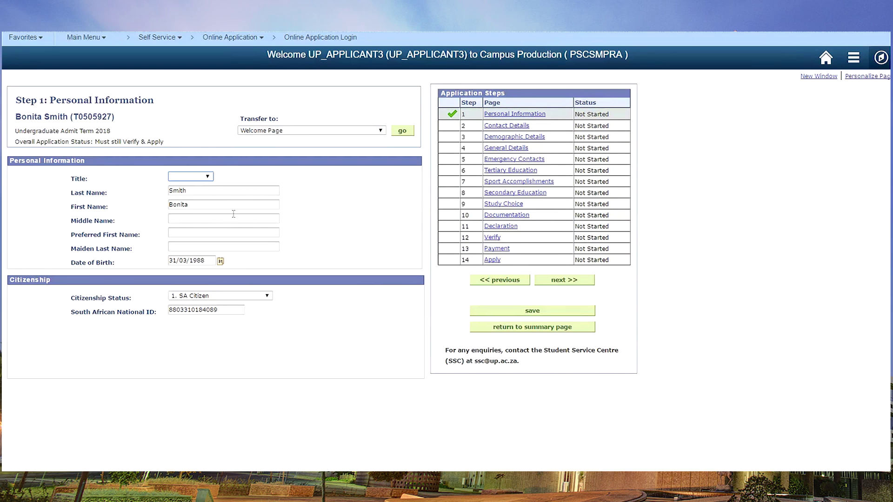
click(212, 181)
click(522, 311)
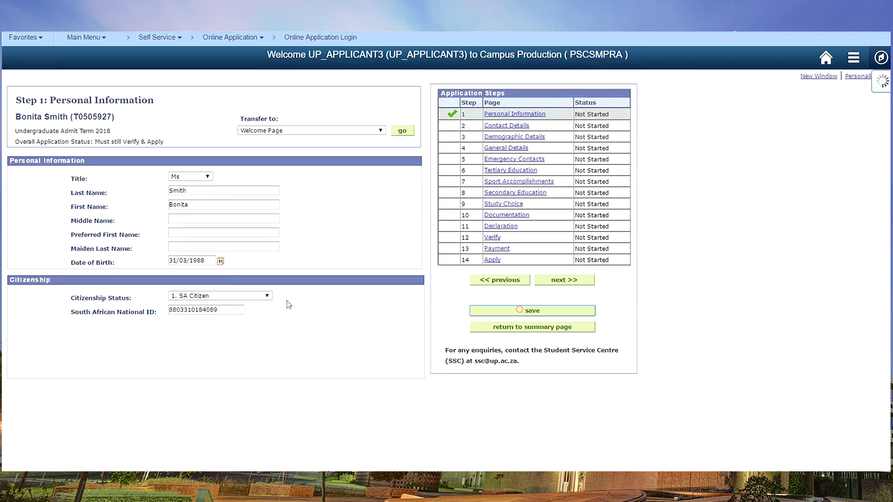
click(560, 283)
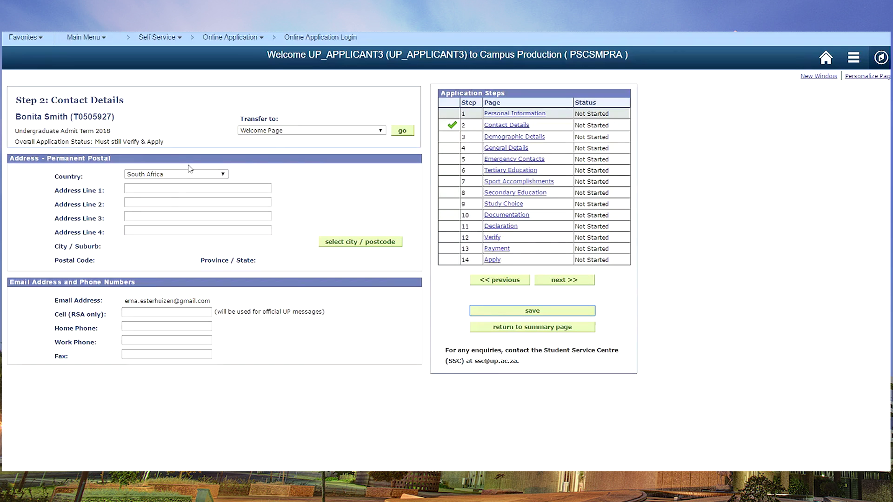
Step: Fill the postal address city and postcode by looking up Durban and choosing box code 4000
click(175, 188)
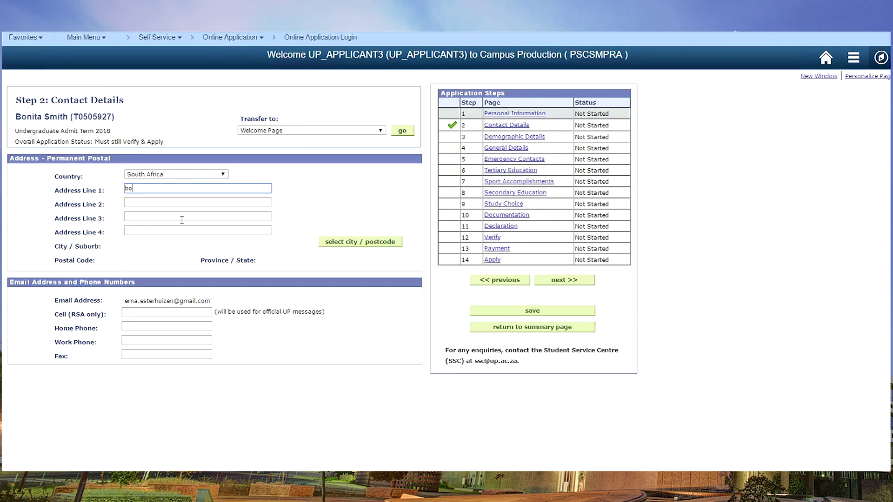
click(353, 242)
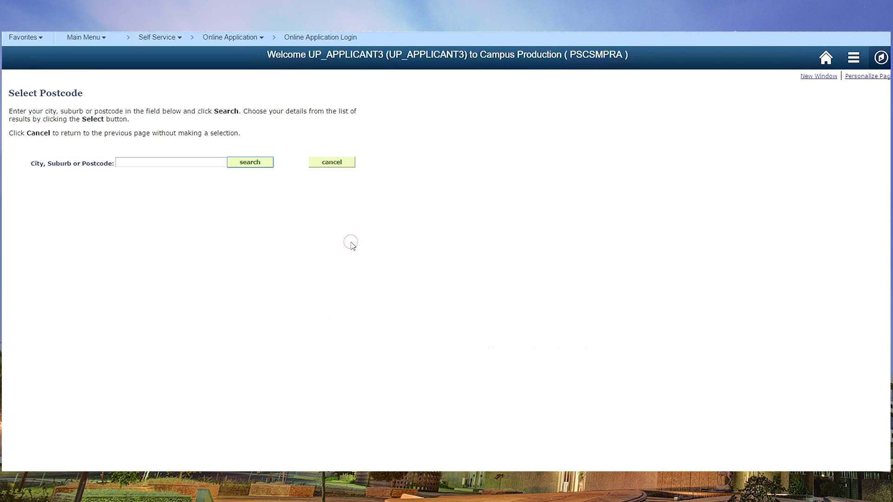
click(148, 164)
text(durban)
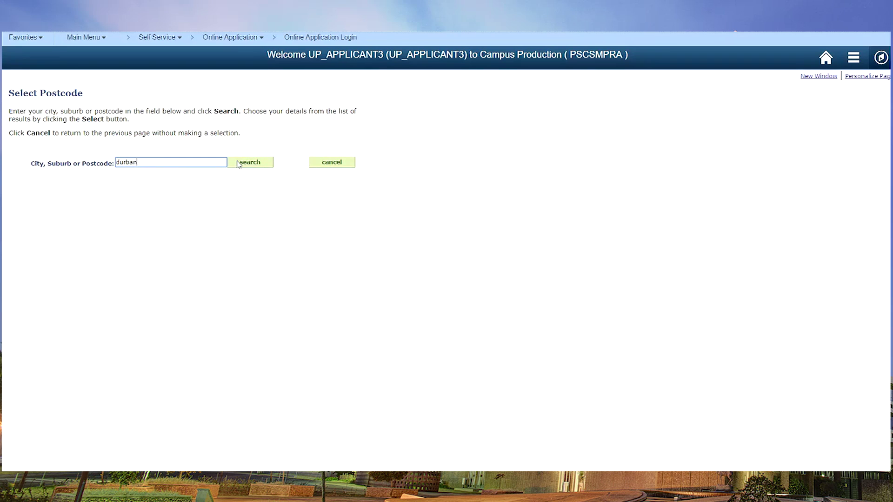
click(239, 163)
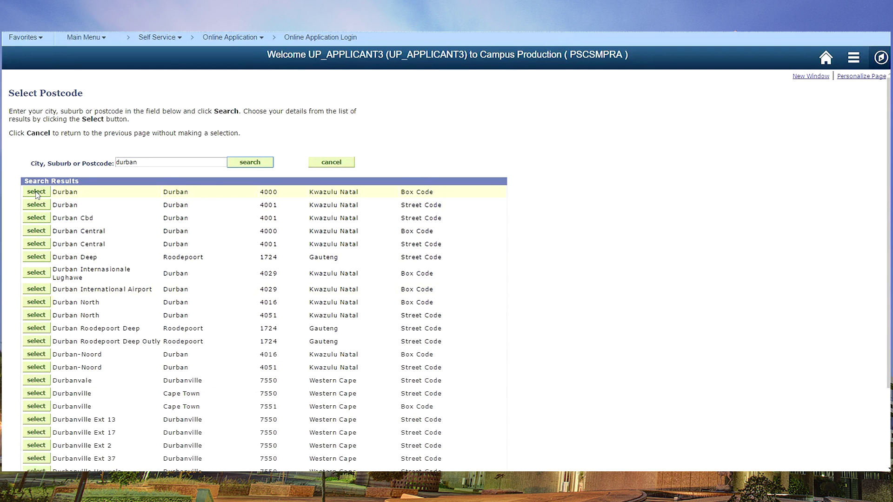
click(37, 192)
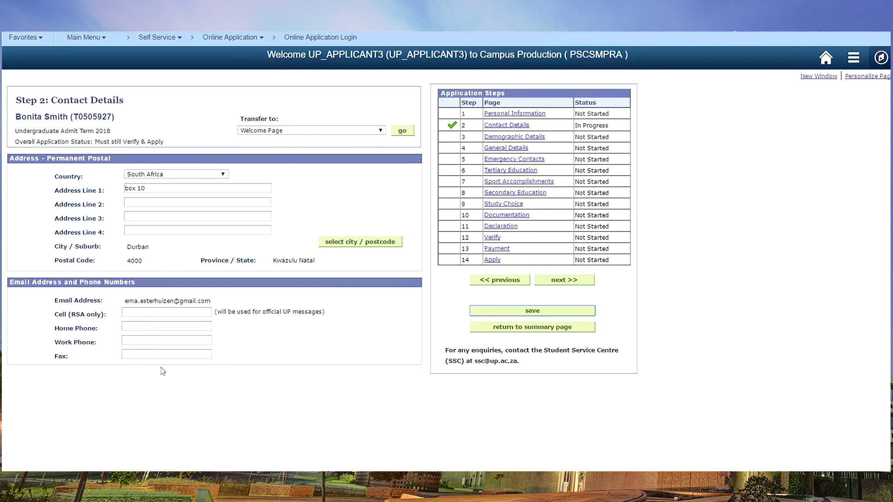
Step: Enter the applicant's cell and home phone numbers and save the contact details
click(158, 312)
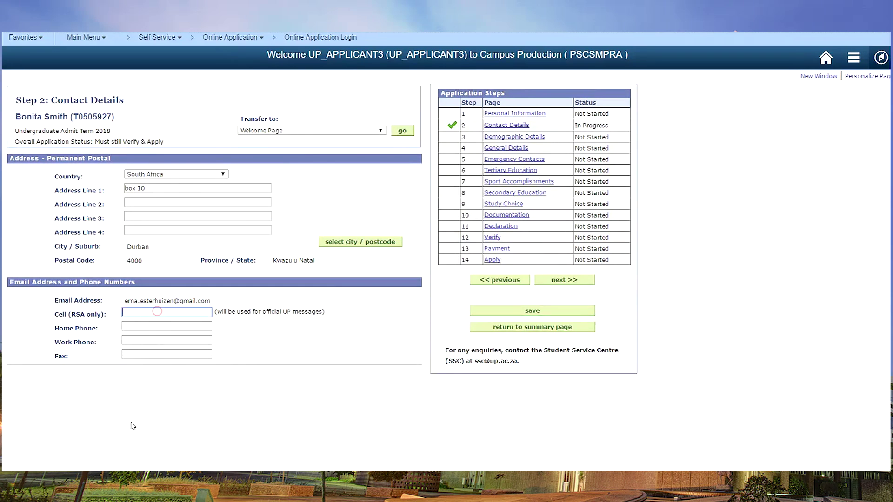
click(142, 327)
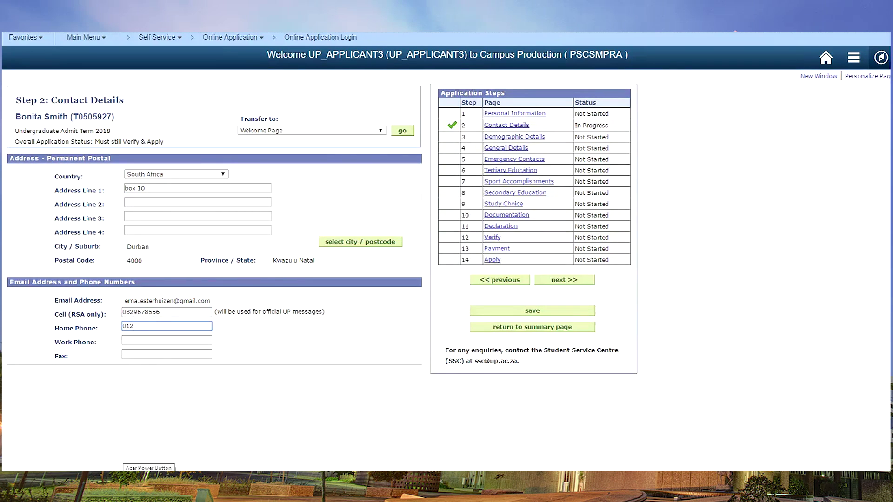
click(529, 312)
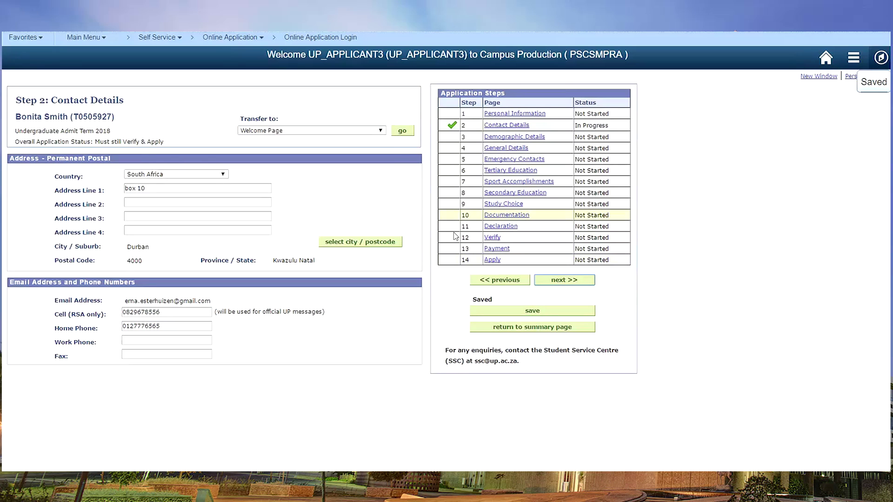
click(498, 139)
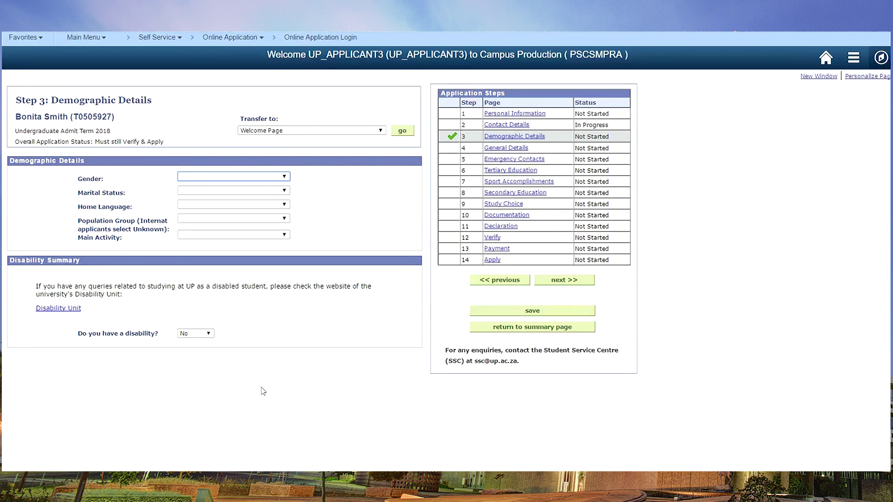
Step: Set gender Female, marital status Single, home language Afrikaans/English and population group White
click(283, 176)
click(285, 196)
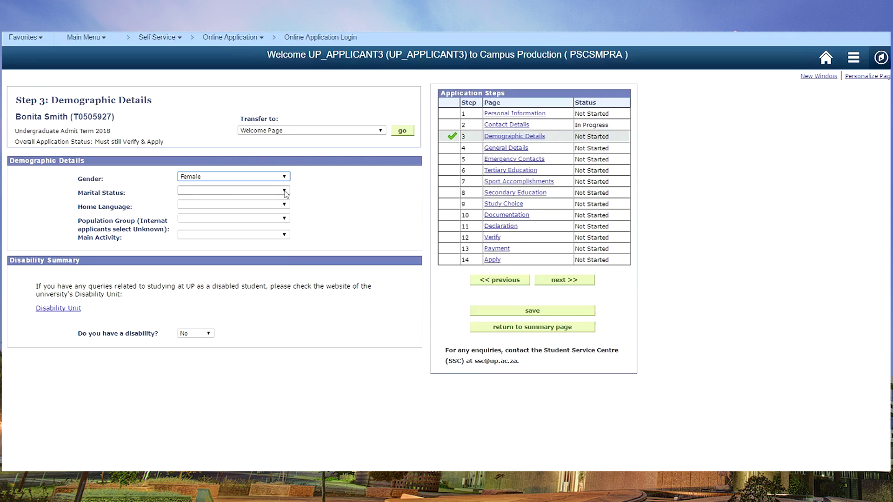
click(285, 190)
click(197, 263)
click(204, 205)
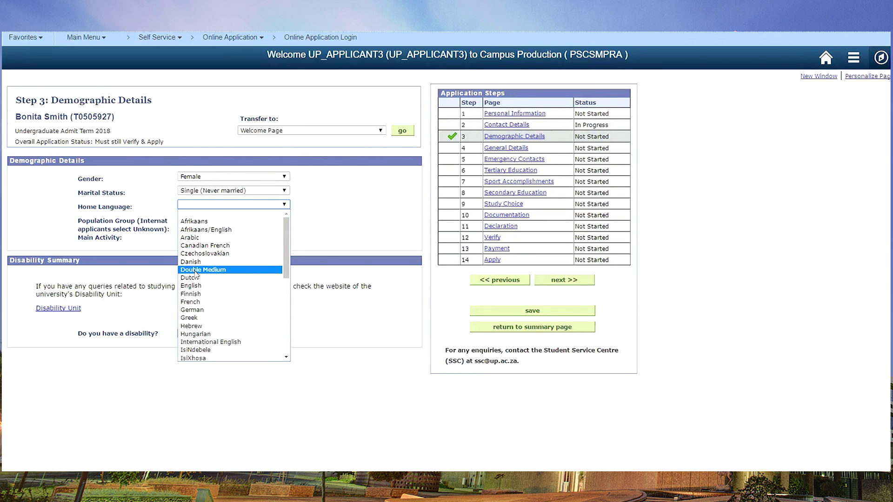
click(205, 230)
click(284, 218)
click(188, 257)
Step: Set main activity to Grade 12 Learner, save the demographic details and advance to General Details
click(284, 218)
click(313, 233)
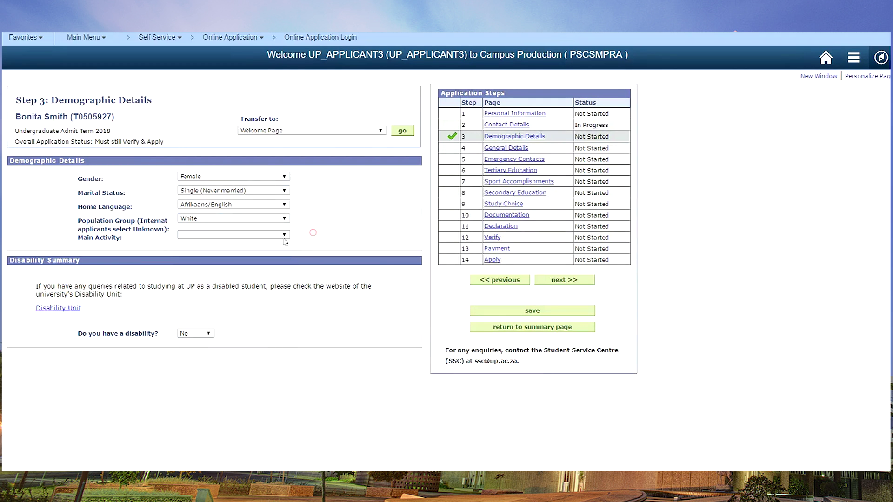
click(284, 236)
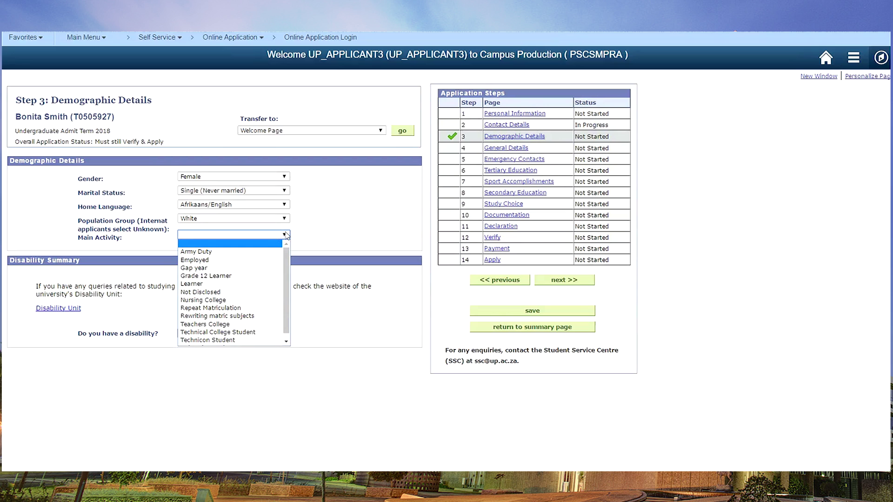
click(205, 276)
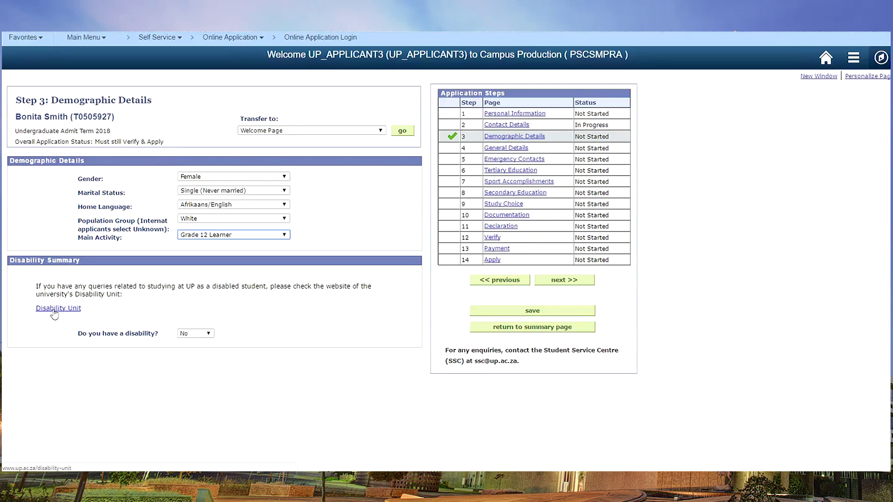
click(520, 311)
click(515, 314)
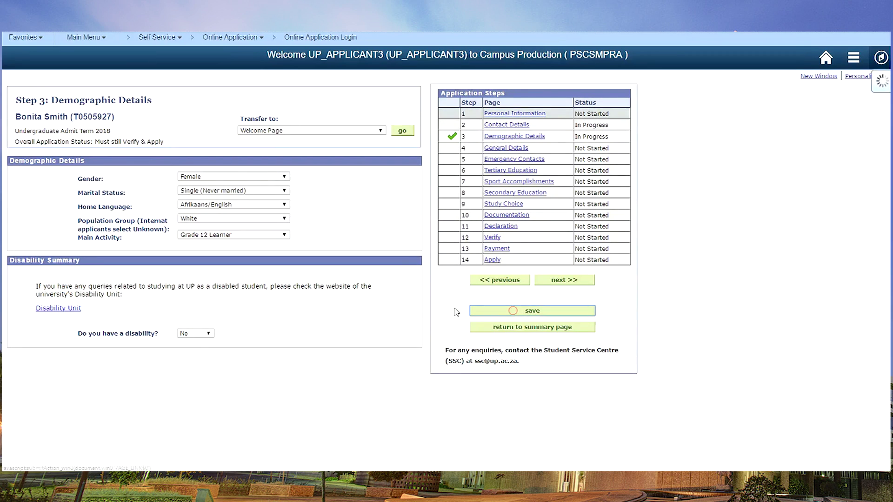
click(563, 280)
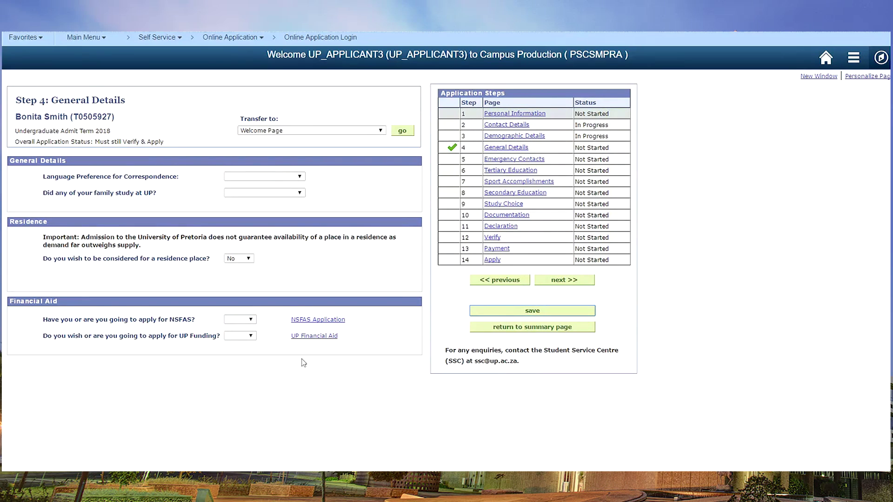
Step: Choose English correspondence, Not Applicable for family at UP, and a Katjiepiering residence place
click(263, 176)
click(240, 201)
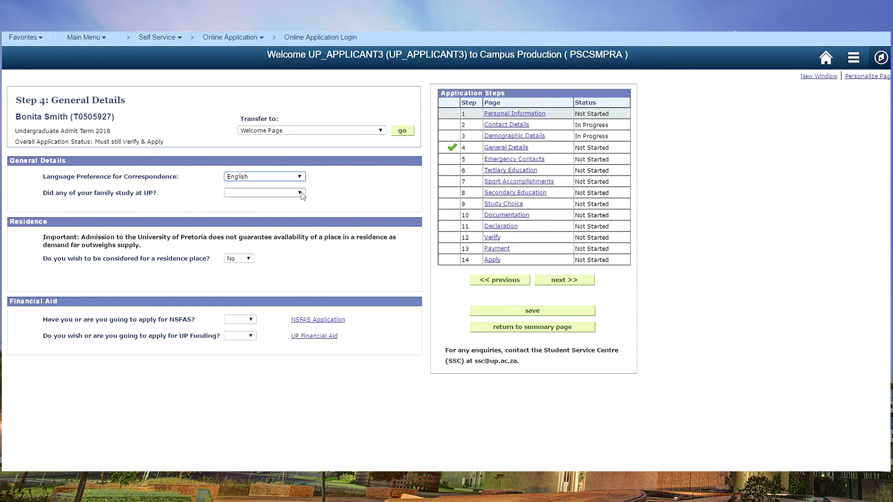
click(263, 193)
click(242, 243)
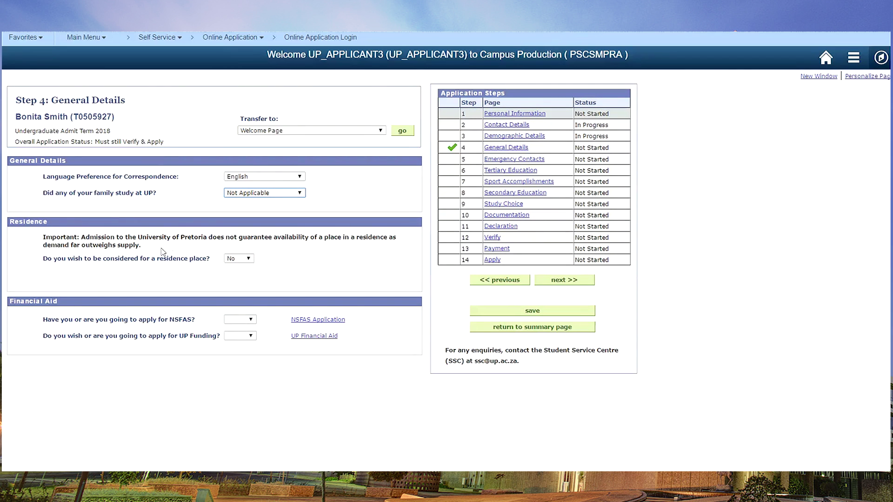
click(238, 258)
click(233, 278)
click(332, 273)
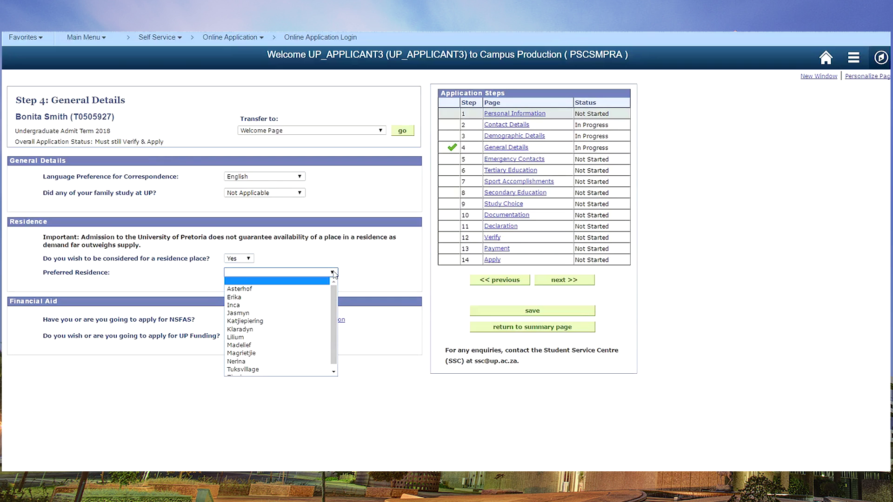
click(269, 320)
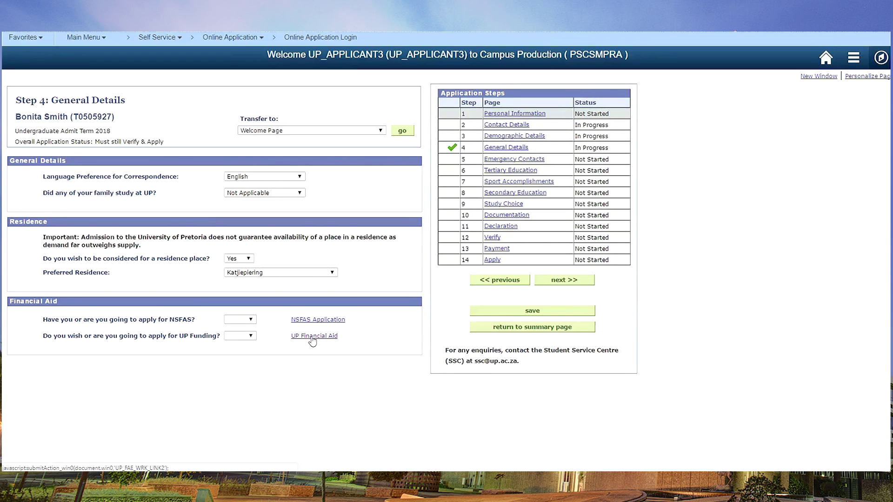
Step: Answer Yes to applying for NSFAS and UP Funding, then save the general details
click(246, 320)
click(251, 340)
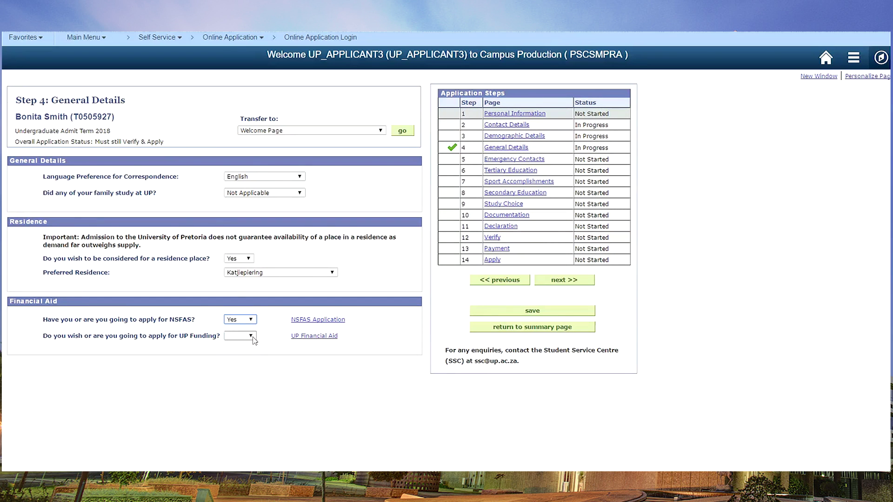
click(251, 336)
click(235, 353)
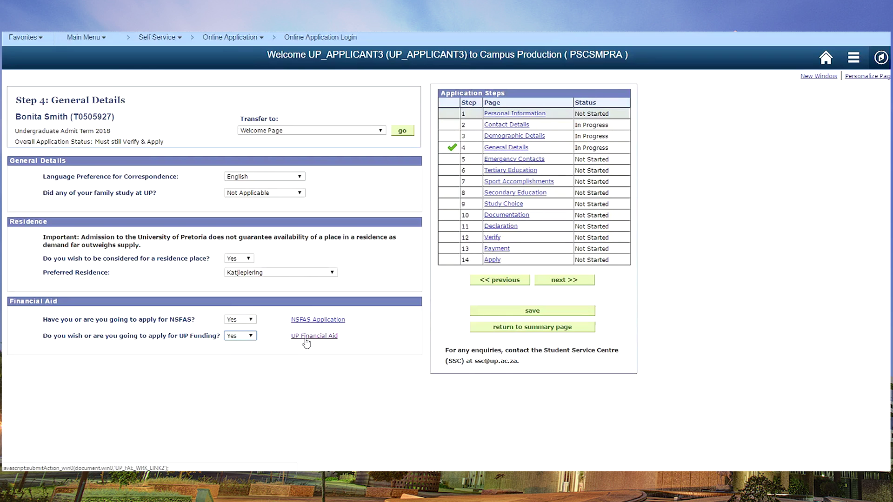
click(512, 313)
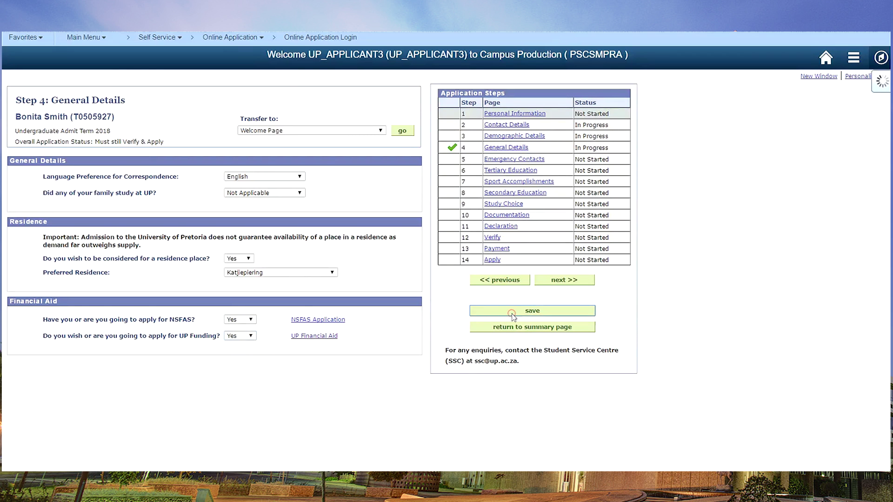
Step: On Emergency Contacts, add a Mr contact with the guardian's last and first names, relationship Guardian
click(566, 280)
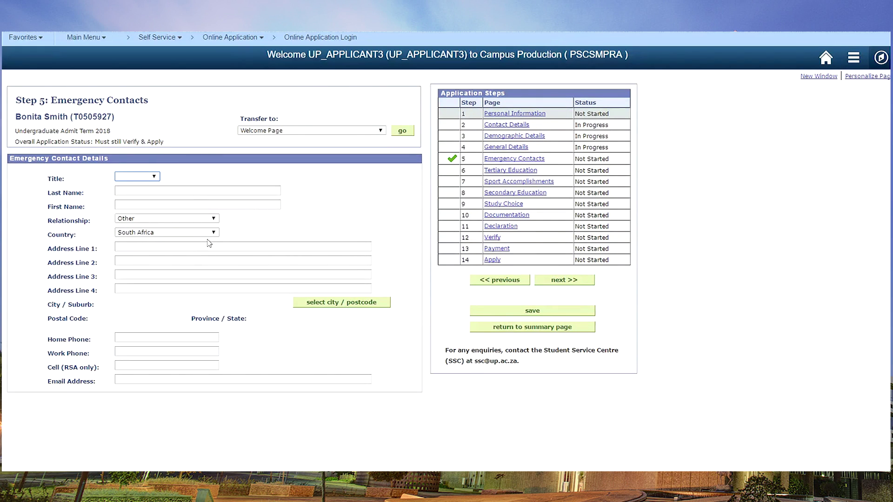
click(150, 176)
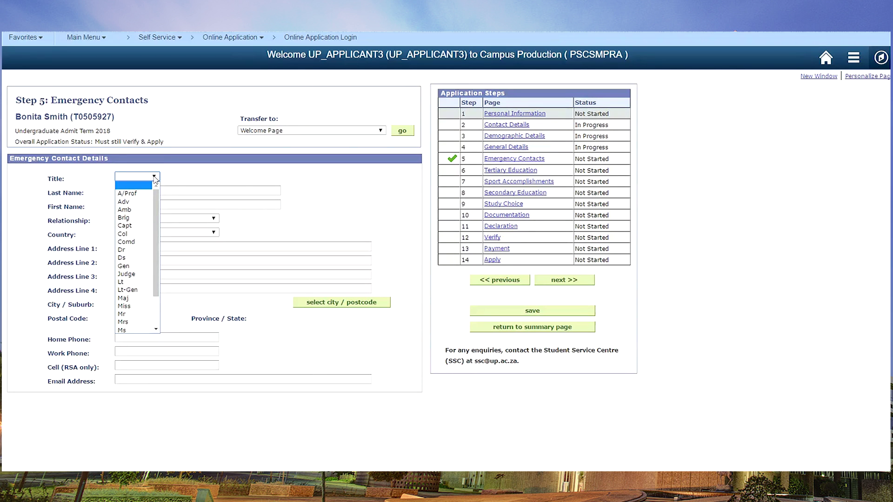
click(124, 314)
click(137, 190)
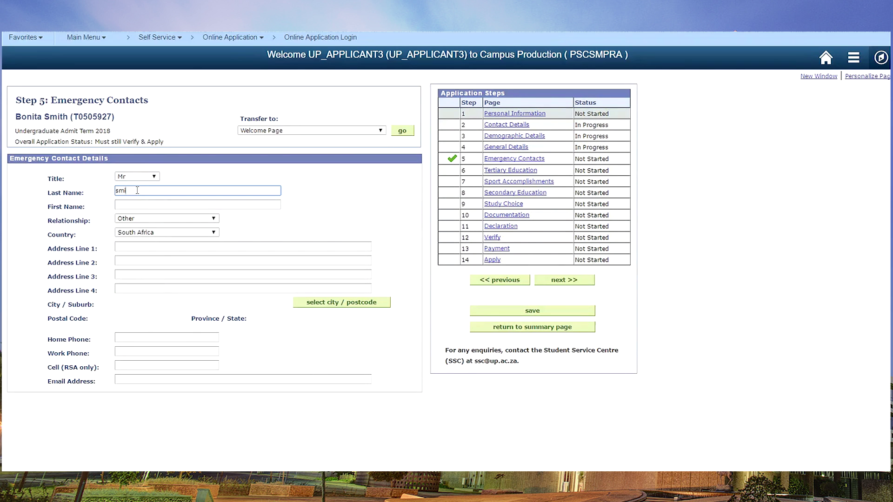
key(Tab)
click(213, 219)
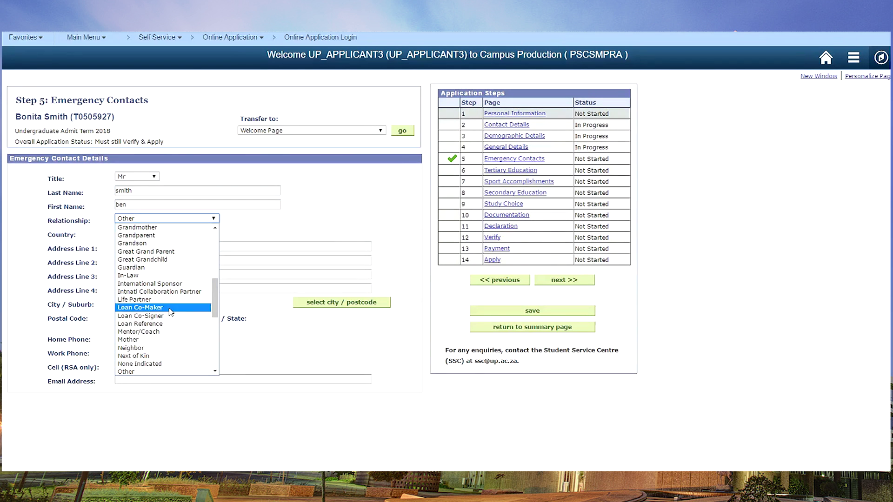
click(149, 267)
Step: Enter the contact's PO box address and look up Bloemfontein 9300, Free State
click(153, 247)
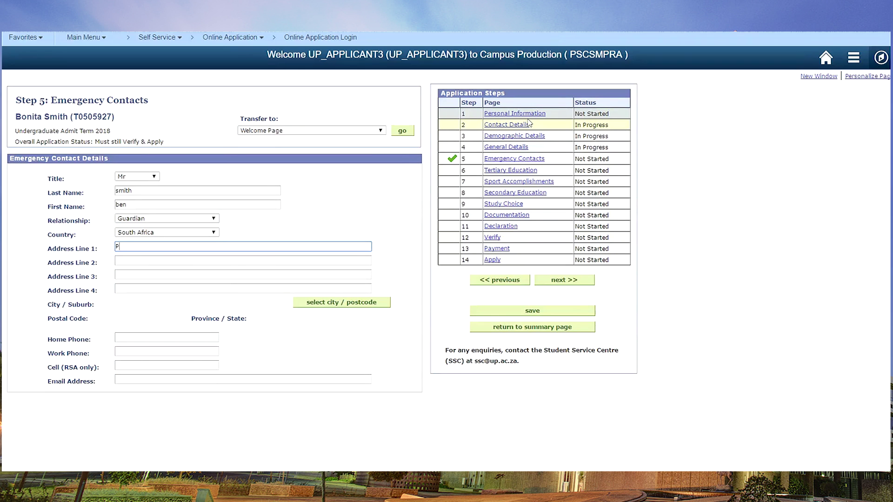
click(346, 302)
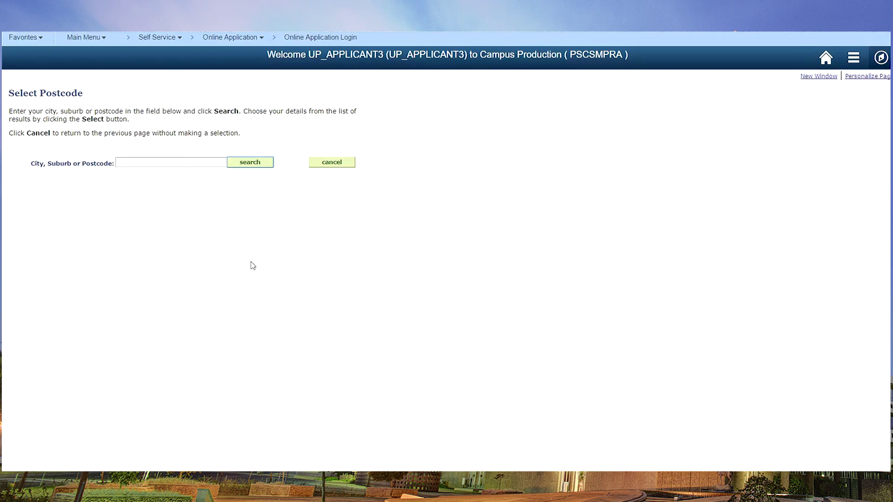
click(181, 166)
text(bloemfontein)
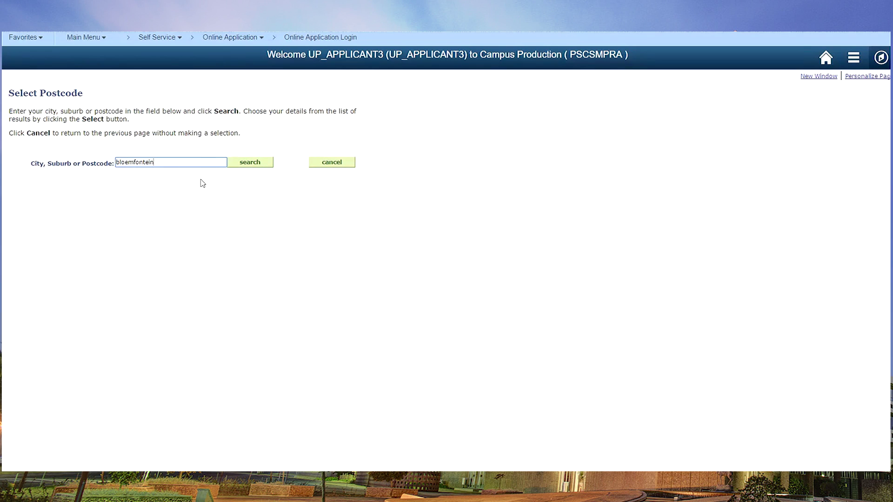
click(245, 165)
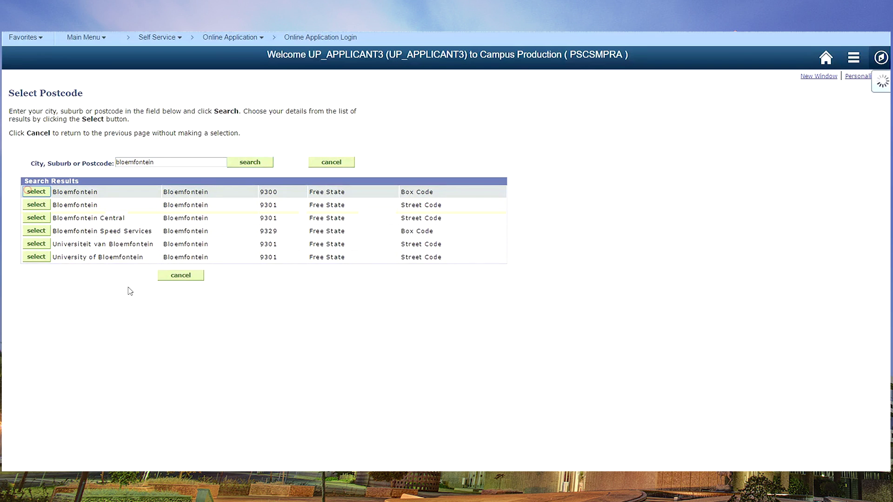
click(27, 191)
Step: Enter the contact's home, work and cell numbers and e-mail address, then save
click(128, 340)
click(190, 351)
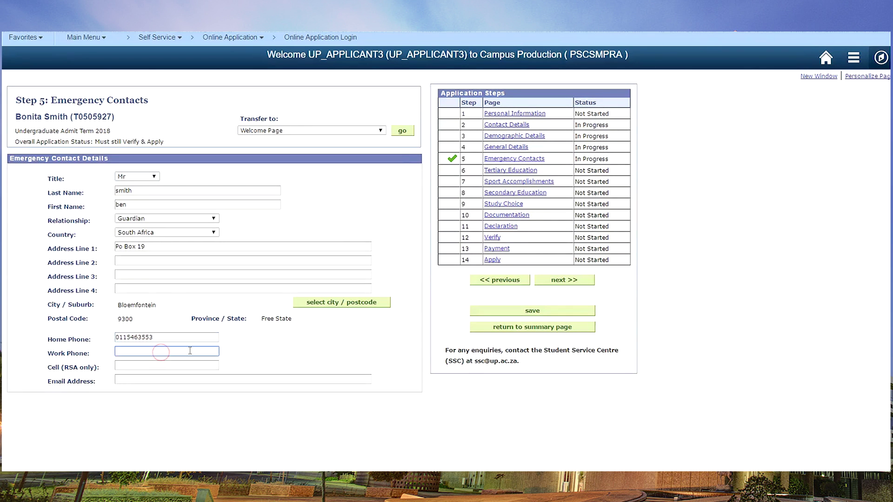
click(149, 365)
click(139, 379)
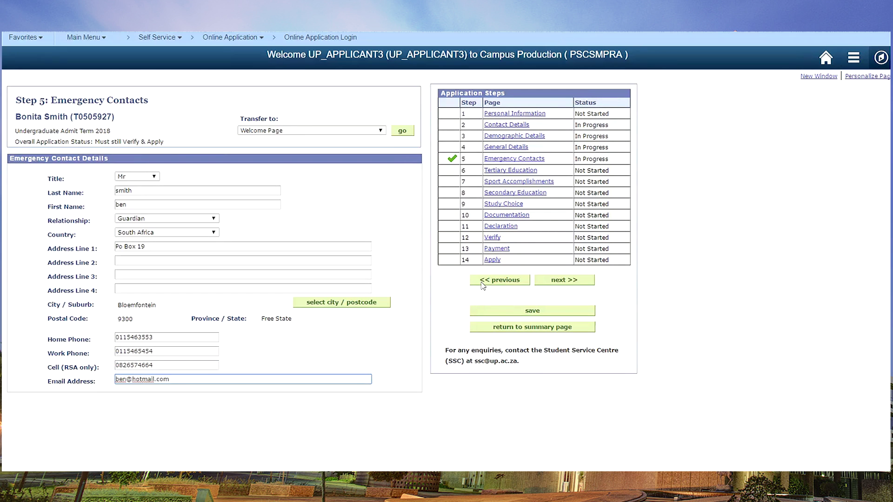
click(488, 314)
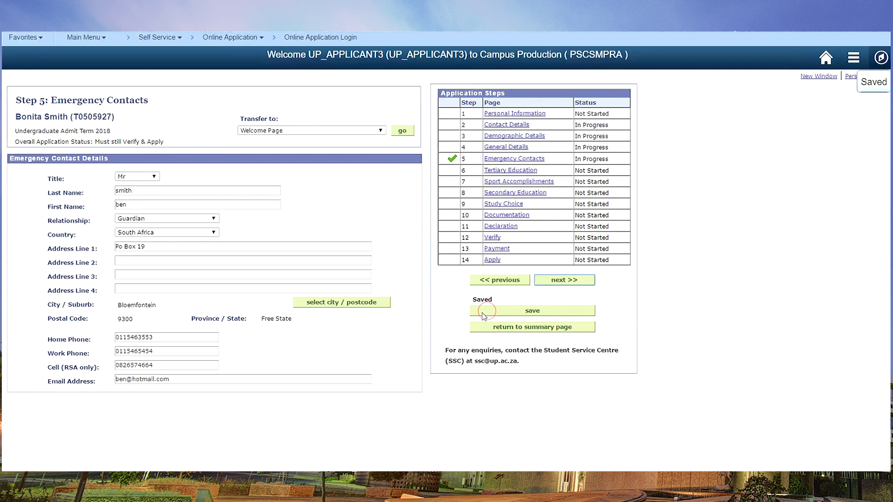
Step: On the Tertiary Education step, answer No to previous tertiary studies and save the page
click(558, 282)
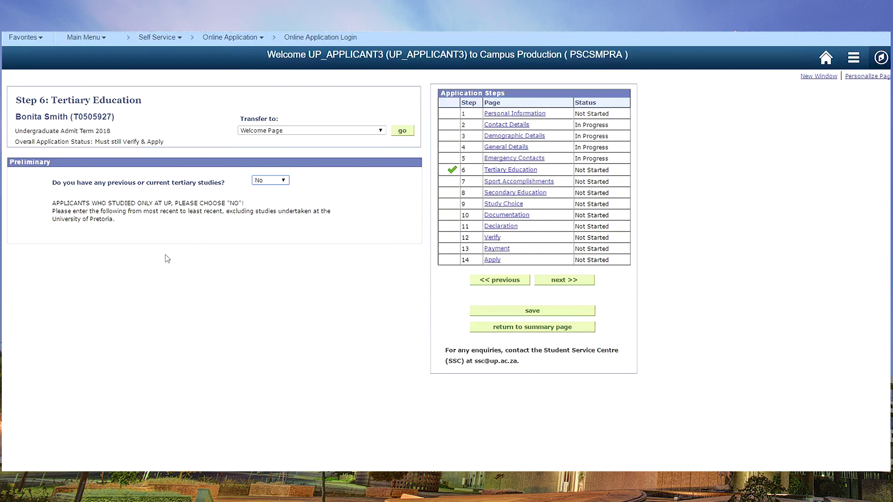
click(283, 181)
click(267, 205)
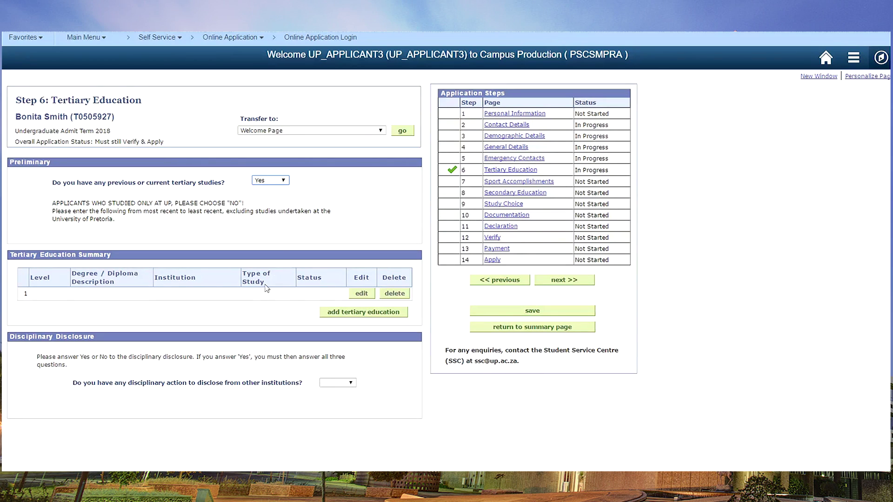
click(281, 180)
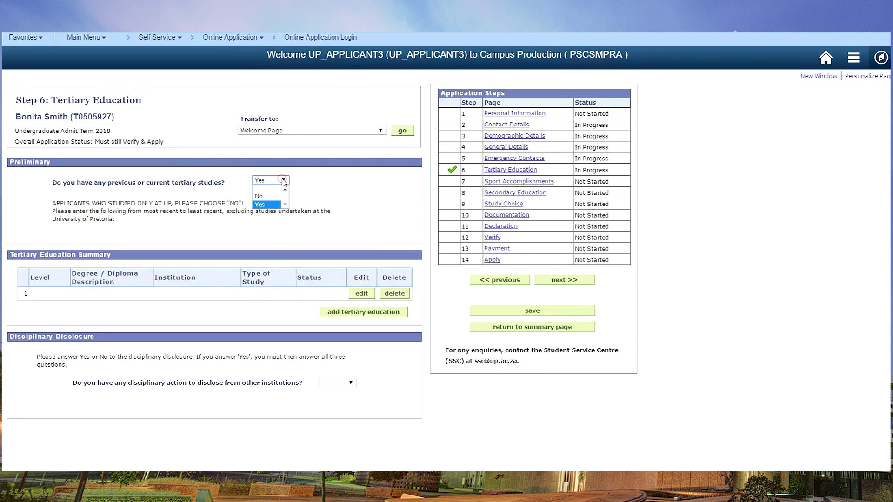
click(265, 197)
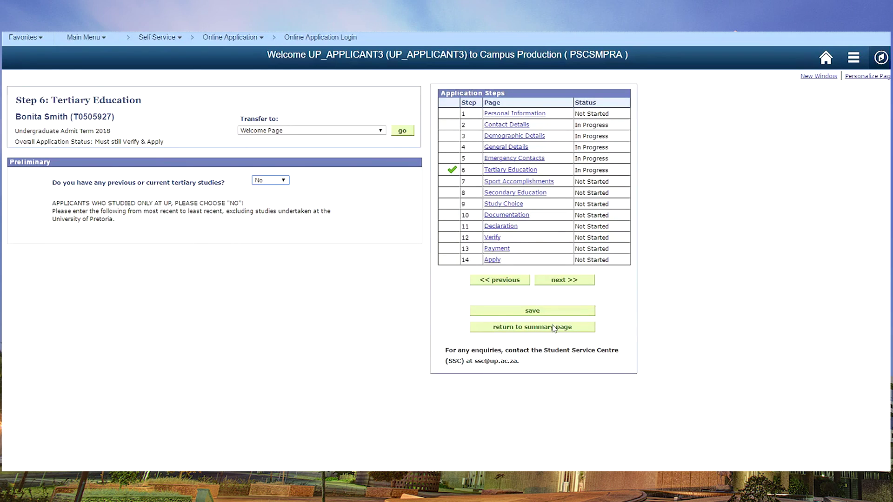
click(538, 311)
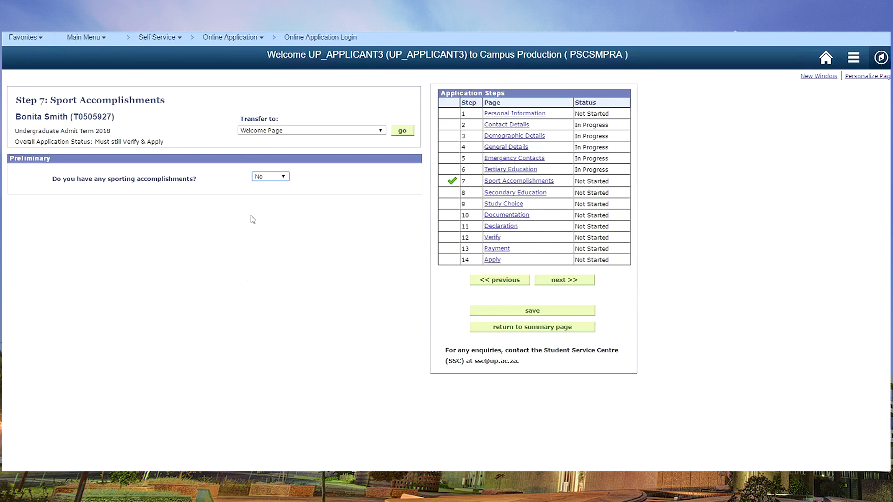
Step: Try answering Yes to sporting accomplishments and look through the sport and level lists
click(270, 177)
click(261, 201)
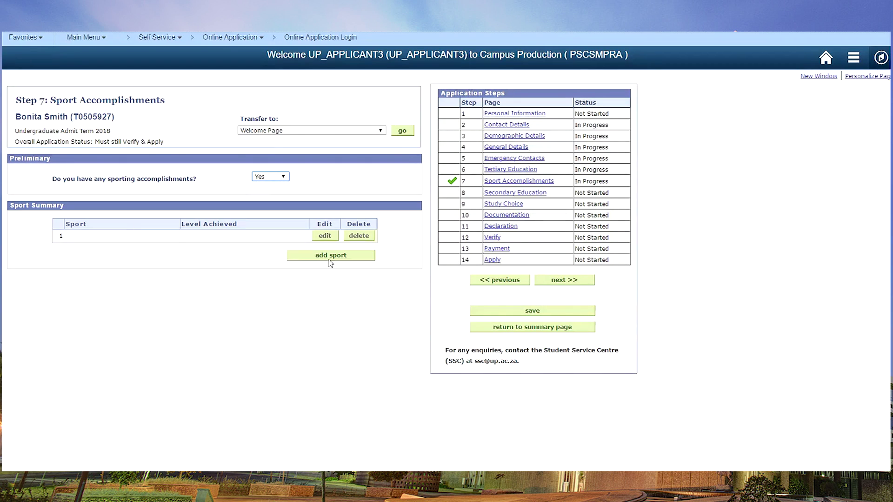
click(331, 255)
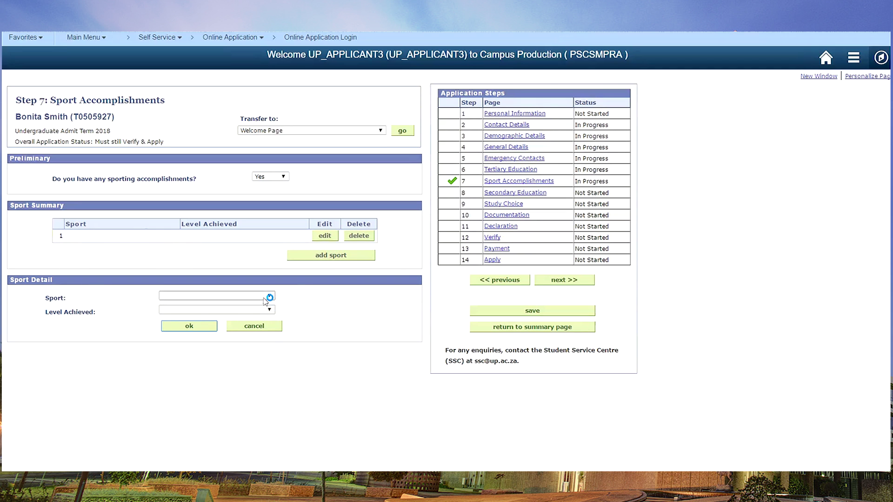
click(269, 296)
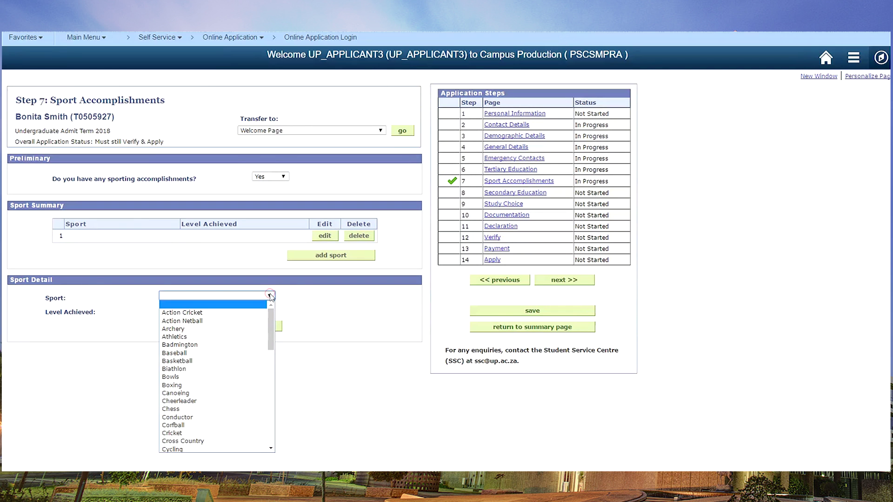
click(331, 256)
click(269, 296)
click(269, 309)
click(328, 310)
Step: Set sporting accomplishments back to No, save, and continue to Step 8 Secondary Education
click(283, 176)
click(272, 192)
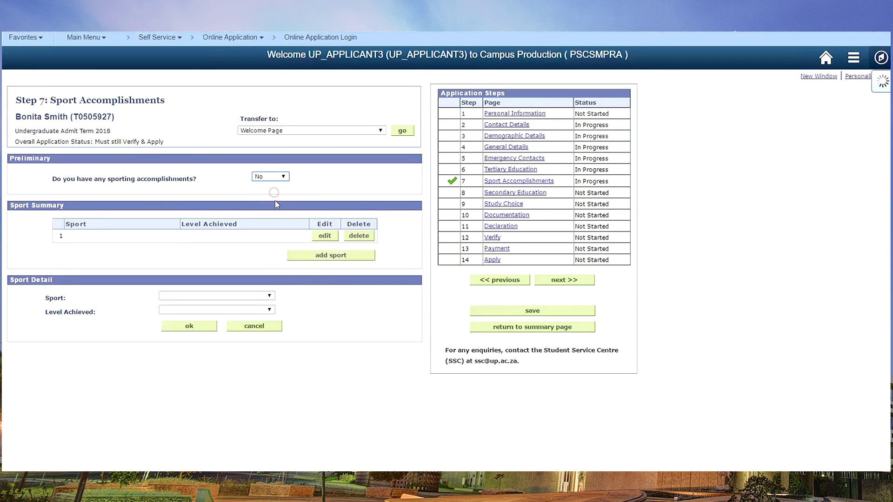
click(558, 312)
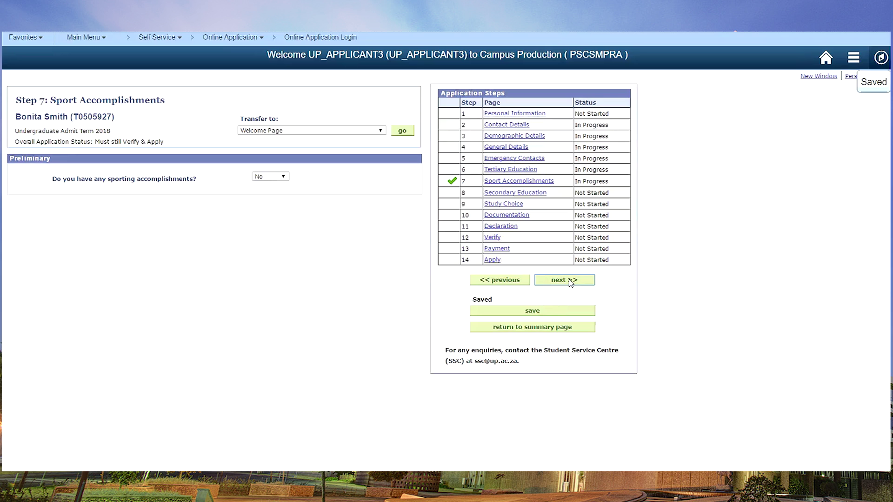
click(562, 281)
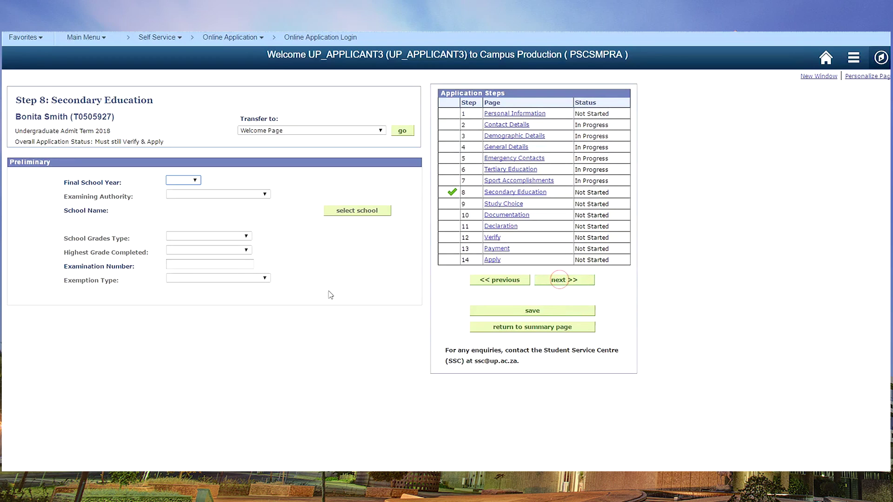
Step: Set the final school year to 2017 and the examining authority to Gauteng DoE
click(183, 180)
scroll(184, 256, up, 5)
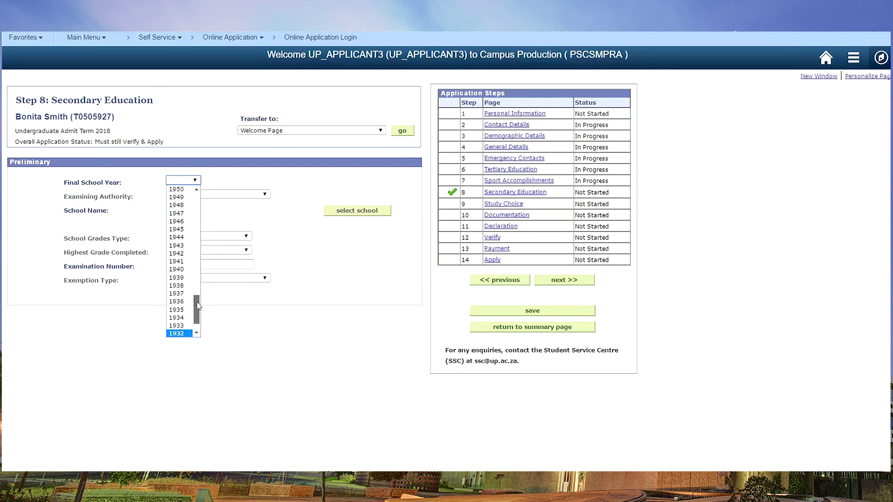
click(179, 189)
click(266, 194)
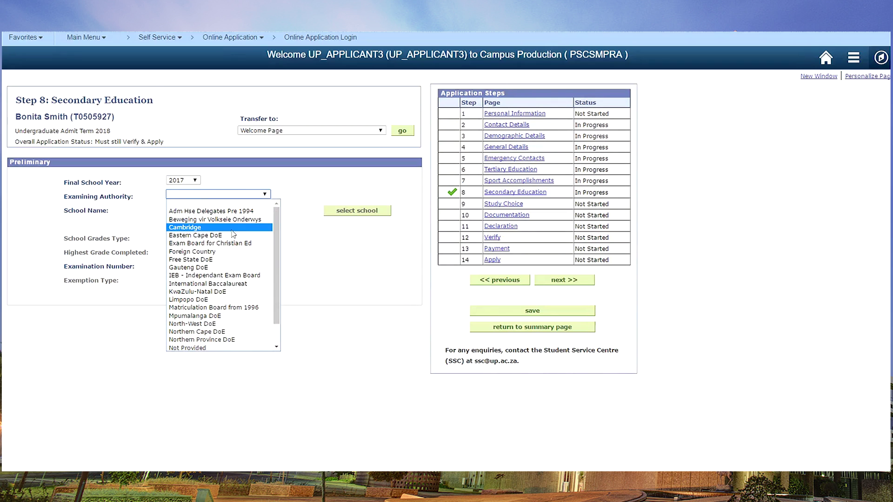
click(181, 269)
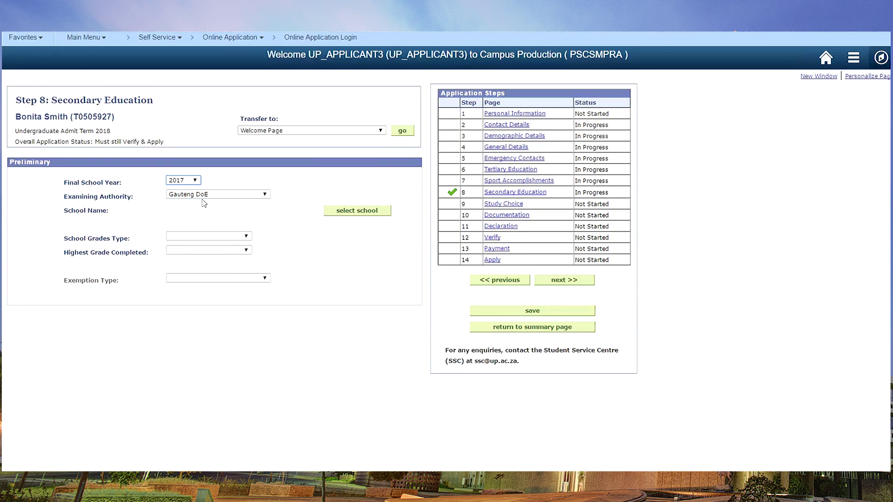
Step: Search schools for 'pretoria', pick Pretoria Central High School, and choose Nat Senior Cert or IEB grades type
click(356, 212)
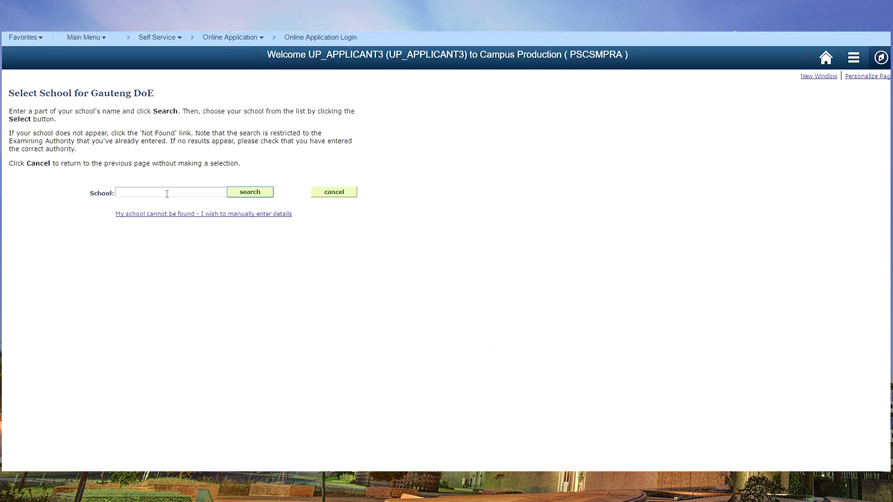
click(198, 192)
text(p[re)
key(Return)
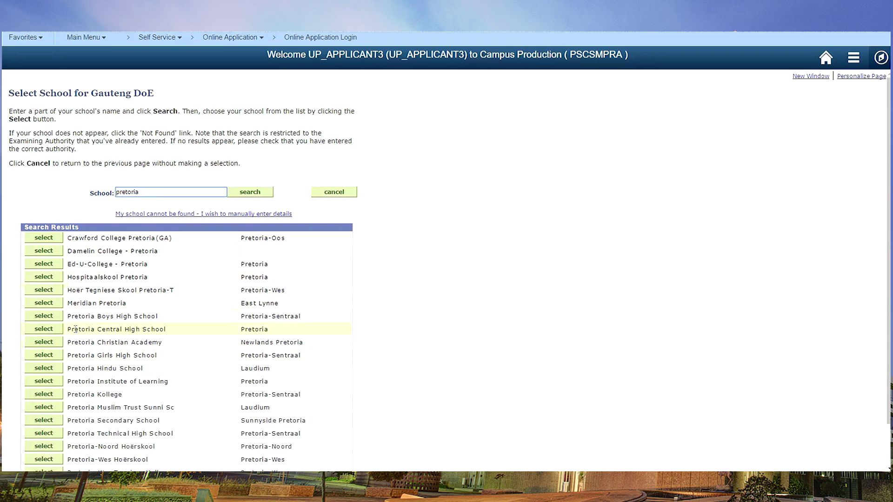
click(41, 330)
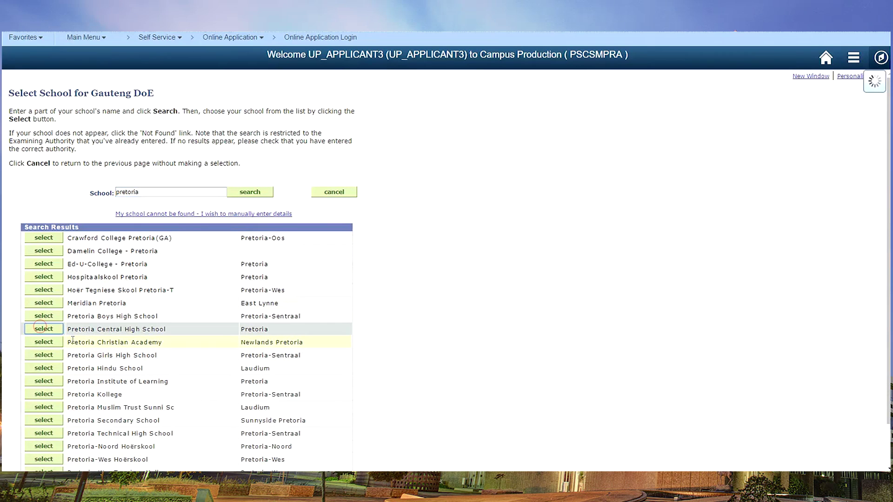
click(246, 237)
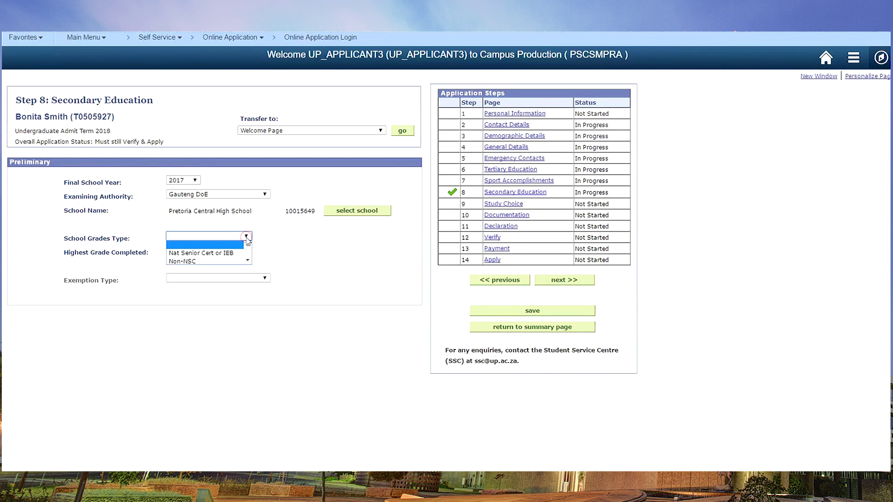
click(205, 254)
Step: Switch the school grades type to Non-NSC, then back to Nat Senior Cert or IEB
click(248, 236)
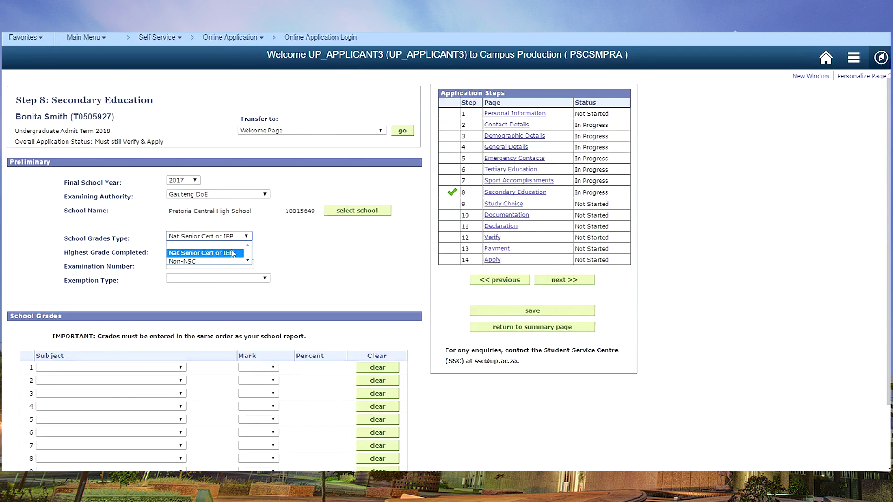
click(223, 262)
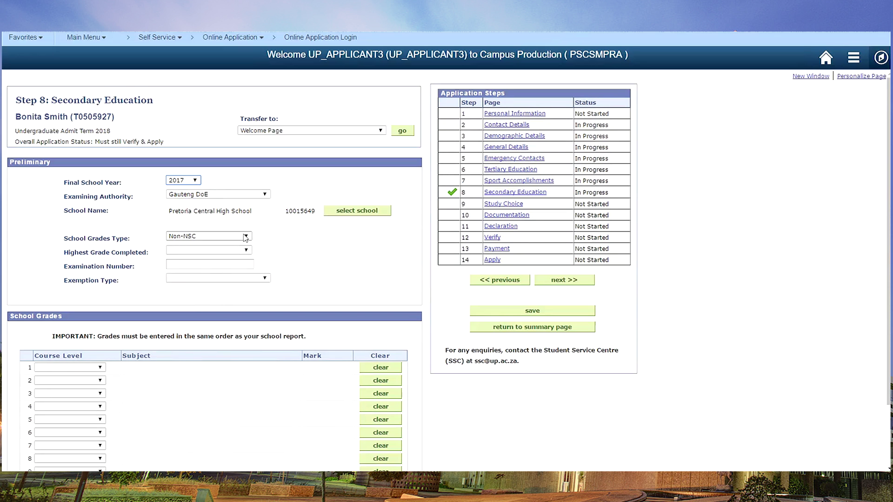
click(246, 236)
click(195, 252)
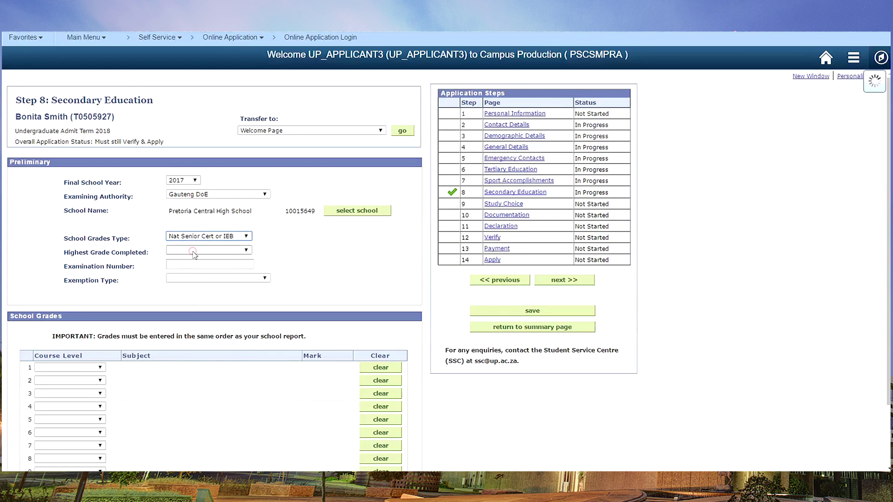
Step: Set highest grade completed to Grade 11 and exemption type to Currently in Grade 12
click(204, 249)
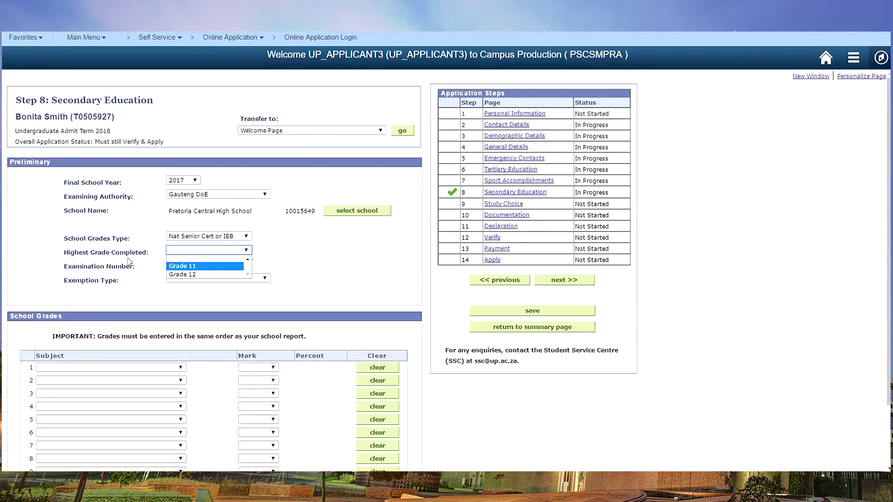
click(182, 266)
click(189, 265)
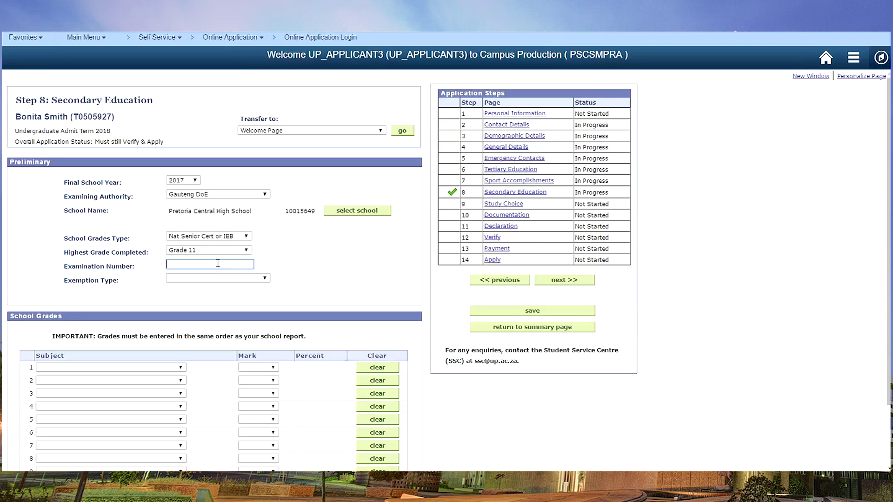
click(191, 278)
click(221, 292)
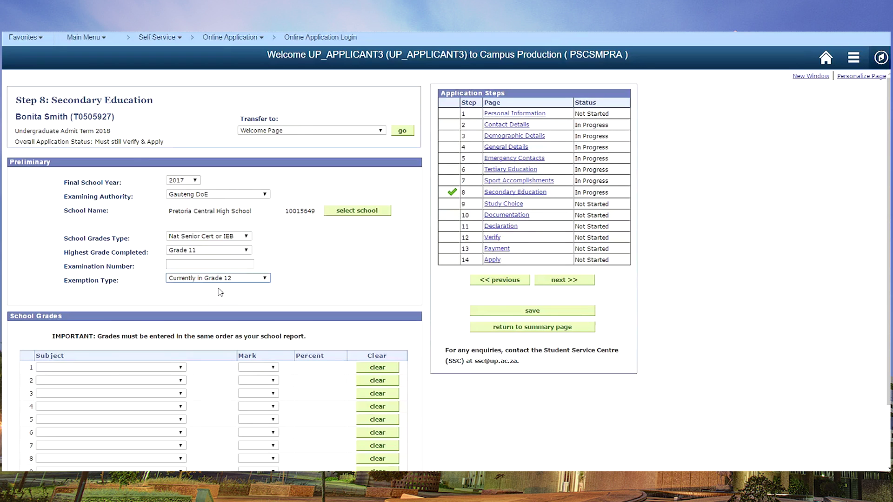
click(267, 279)
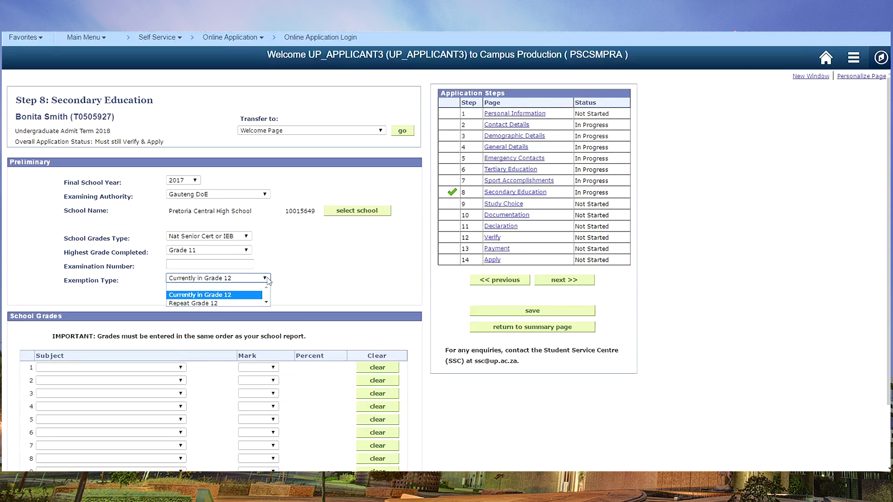
click(279, 258)
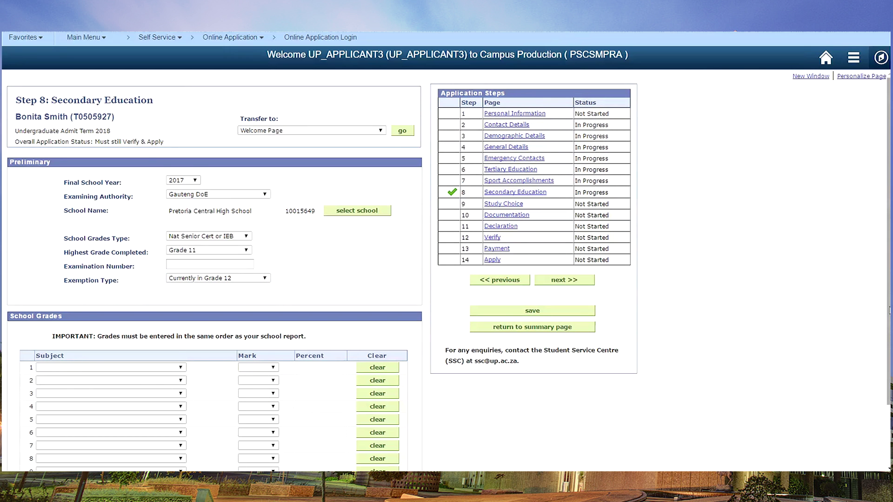
Step: Keep Nat Senior Cert or IEB and enter Afrikaans 1st Add Language 5/64 and English 1st Add Language 5/66
scroll(888, 305, down, 3)
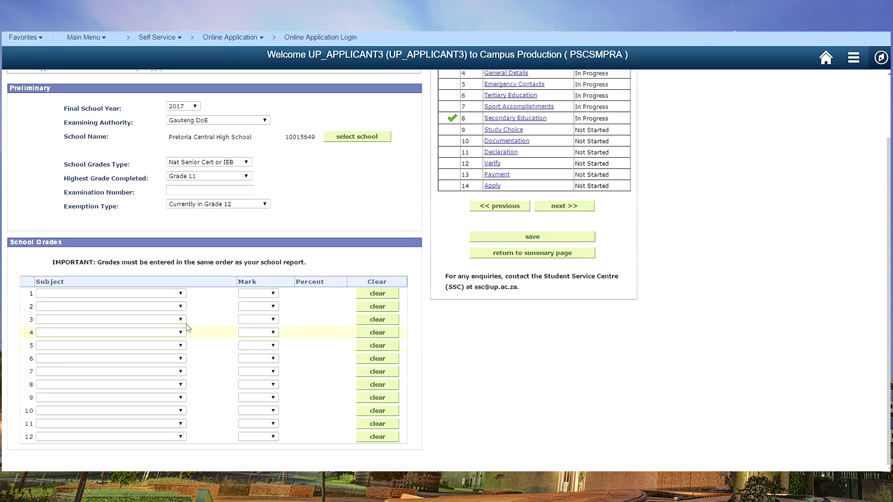
click(246, 161)
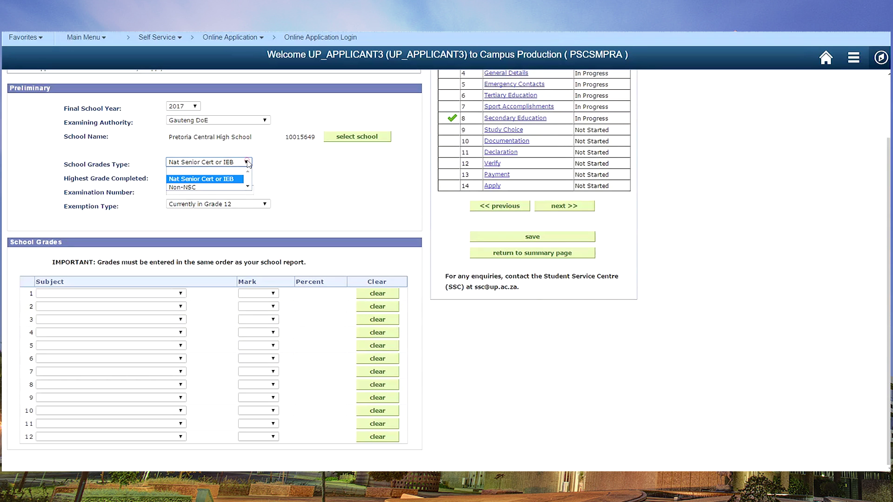
click(216, 179)
click(181, 294)
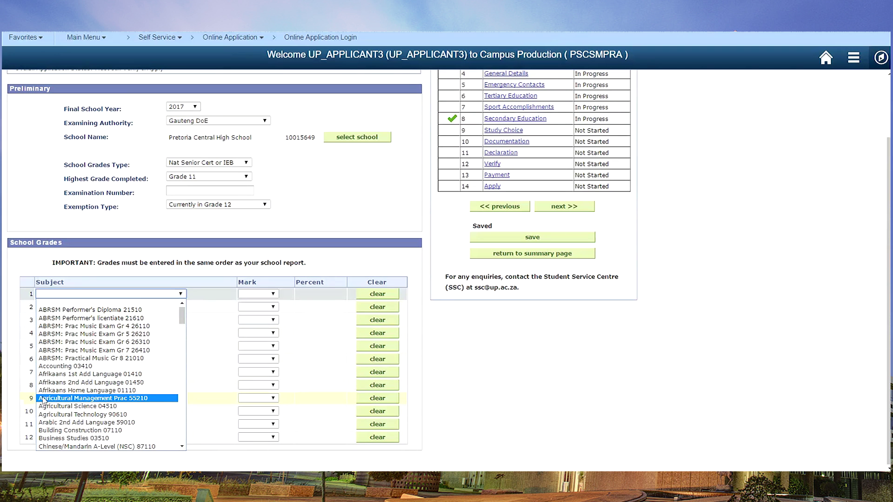
click(55, 374)
click(259, 294)
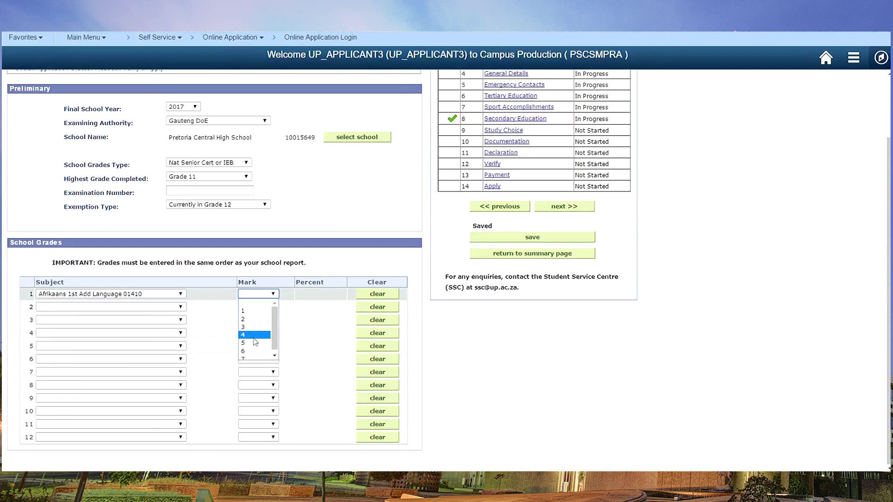
click(247, 343)
click(181, 308)
drag(181, 328, 184, 348)
click(84, 437)
click(259, 307)
click(247, 356)
click(314, 307)
click(307, 353)
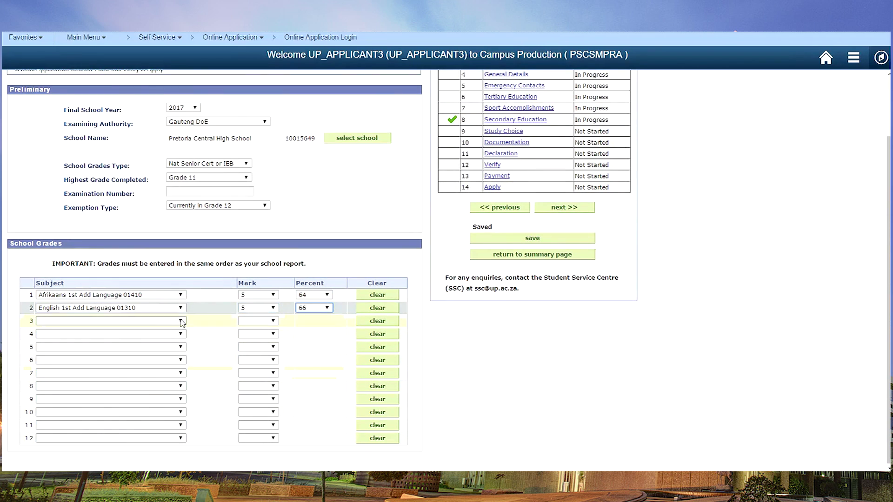
Step: Add Accounting 03410 with mark 5, 64%, and Business Studies 03510 with mark 4, 52%
click(181, 320)
click(69, 392)
key(Tab)
key(5)
key(Tab)
key(6)
key(4)
click(181, 334)
scroll(112, 395, down, 2)
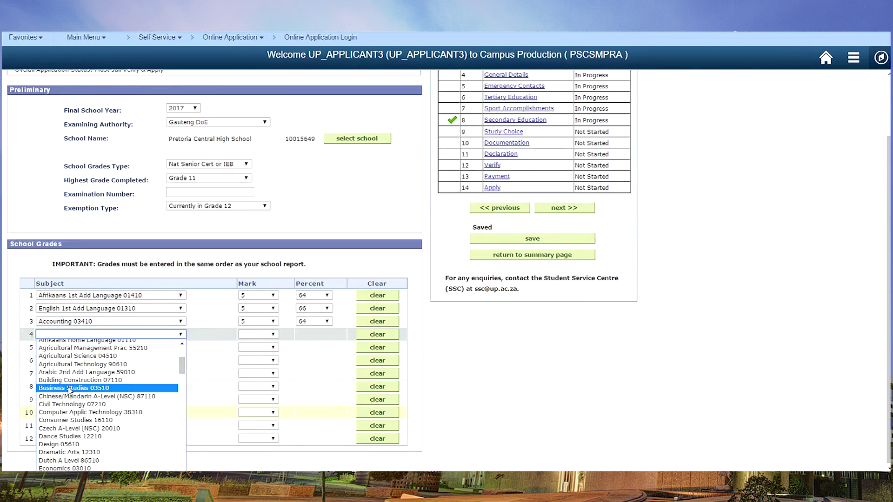
click(73, 384)
click(273, 334)
click(246, 374)
key(Tab)
key(5)
key(2)
click(180, 347)
Step: Add Mathematics 02510 with mark 3, 41%, and Physical Science 02610 with mark 4, 56%
scroll(139, 261, down, 10)
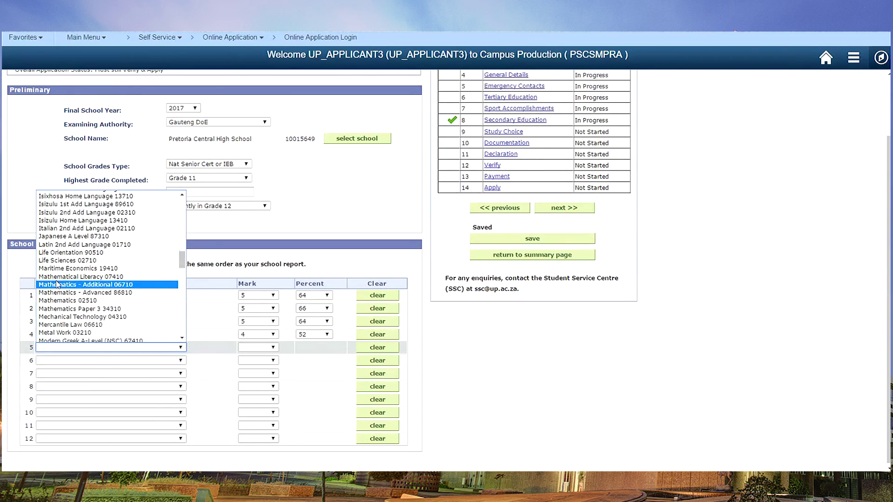
click(70, 285)
click(273, 347)
click(246, 379)
click(327, 347)
click(313, 372)
click(181, 360)
scroll(111, 279, down, 5)
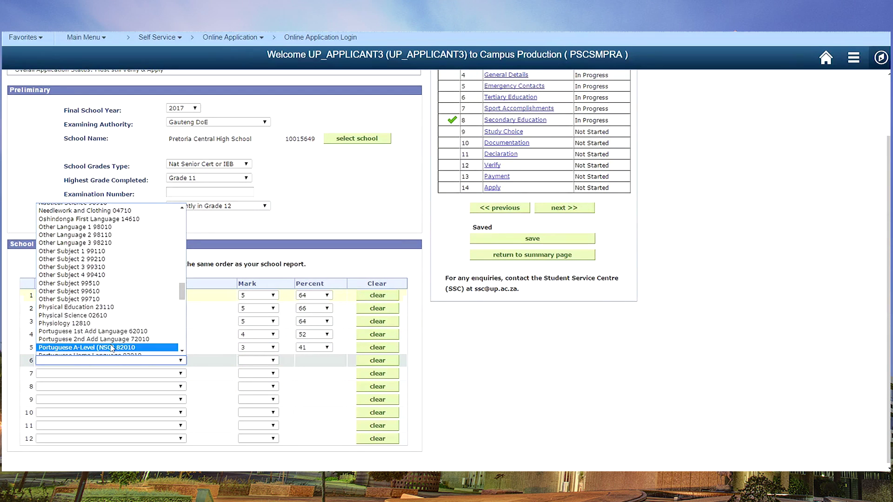
click(70, 343)
key(Tab)
key(4)
key(Tab)
key(5)
key(6)
Step: Add Economics 03010 at 5/62% and Life Orientation 90510 at 5/66%, then continue to Study Choice
click(55, 372)
scroll(70, 302, down, 5)
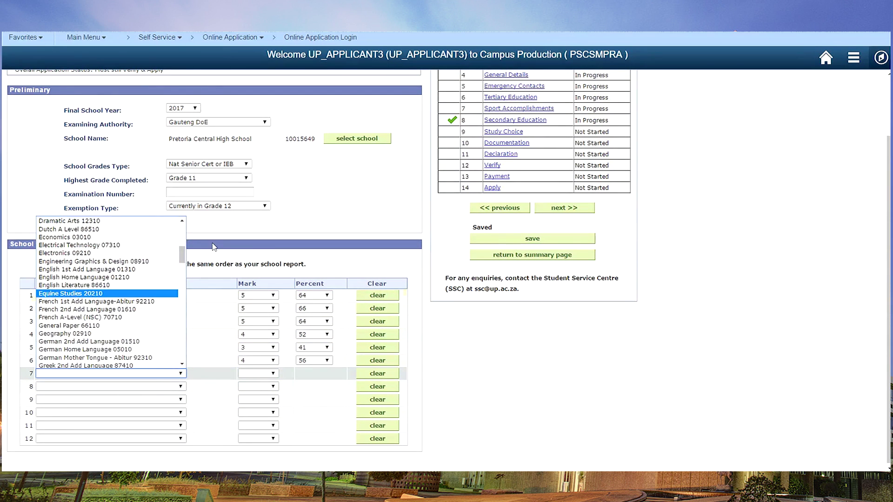
click(47, 279)
key(Tab)
key(5)
key(Tab)
key(6)
key(2)
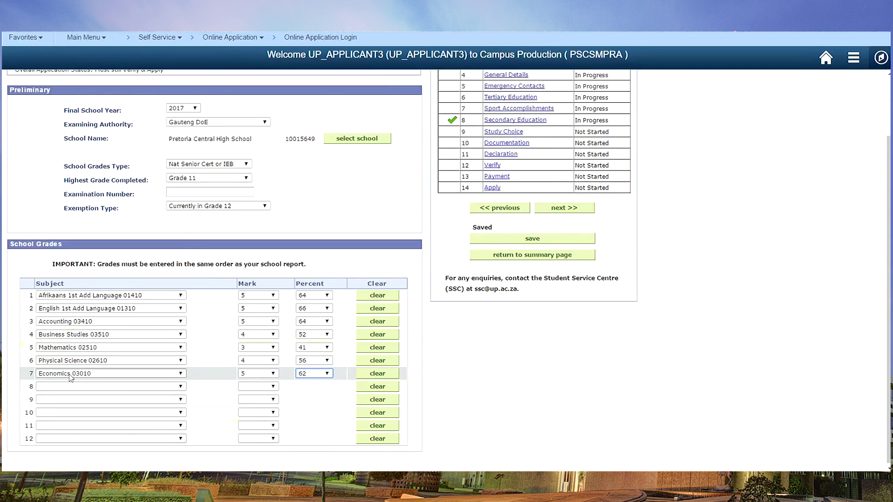
click(180, 387)
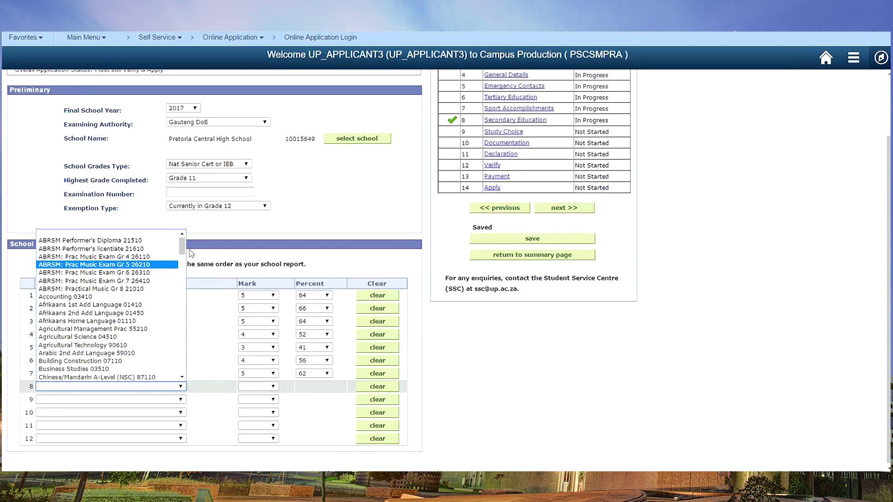
click(182, 269)
click(182, 269)
scroll(182, 271, down, 10)
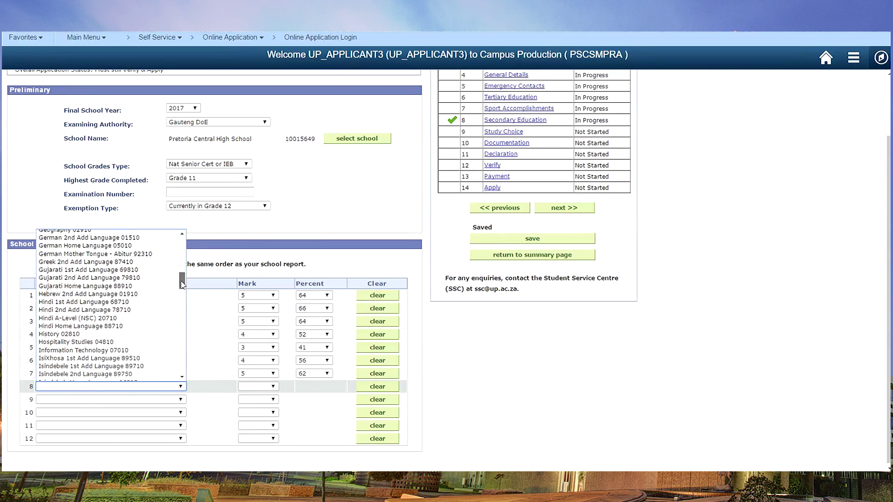
click(81, 363)
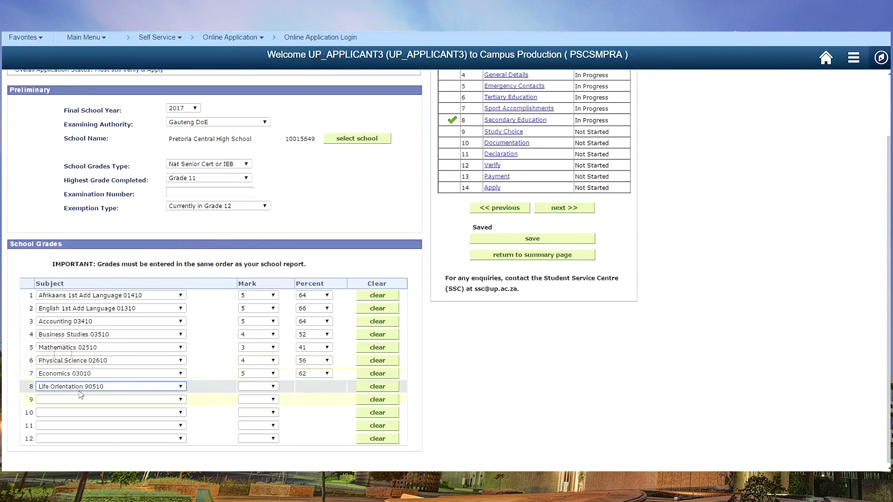
click(273, 387)
click(243, 436)
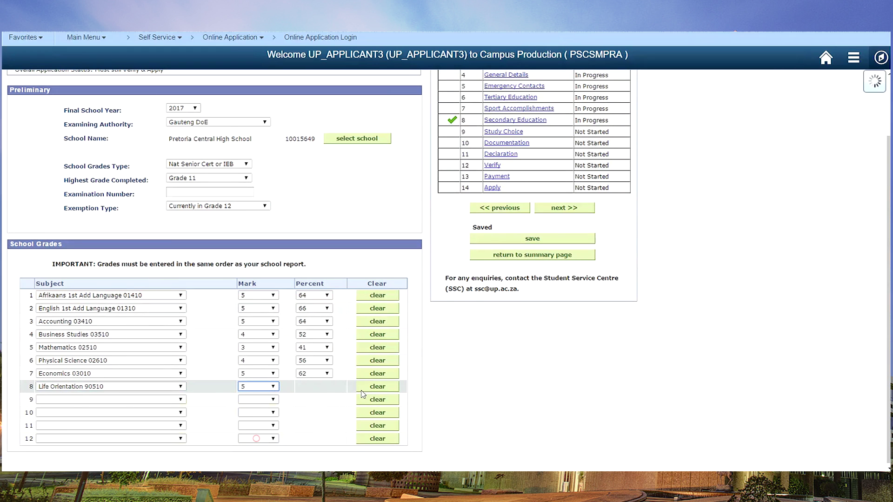
click(321, 387)
click(305, 450)
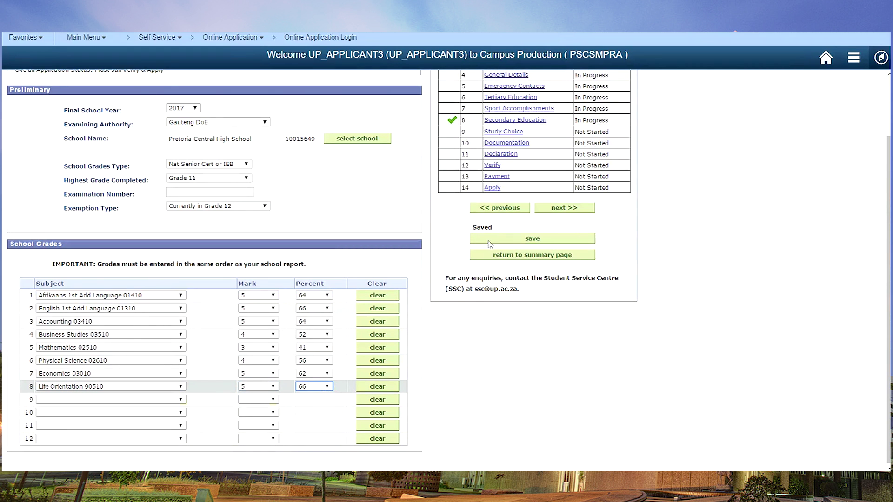
click(571, 209)
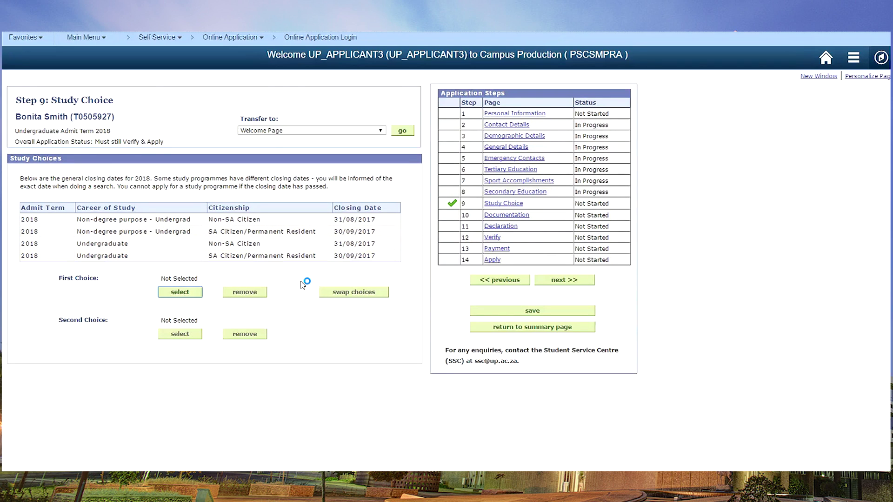
Step: Search programmes for BEng and select Chemical Engineering as first choice, then dismiss the admission-requirements refusal
click(168, 293)
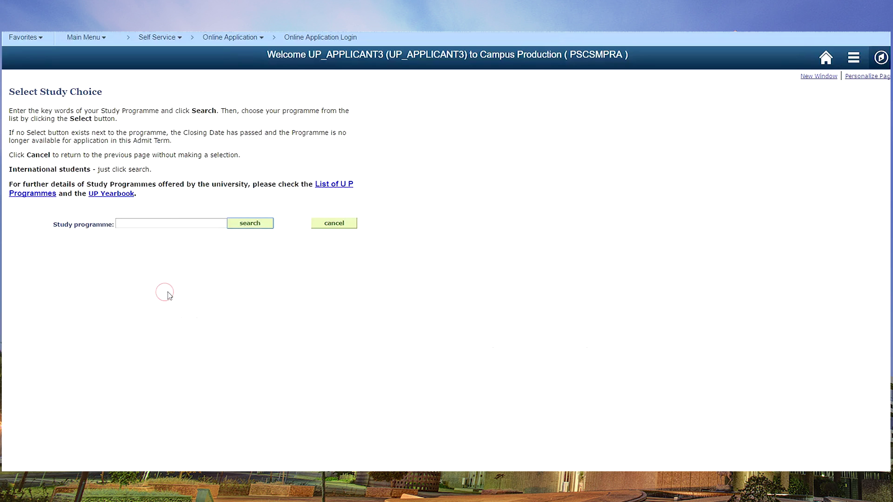
click(172, 224)
text(beng)
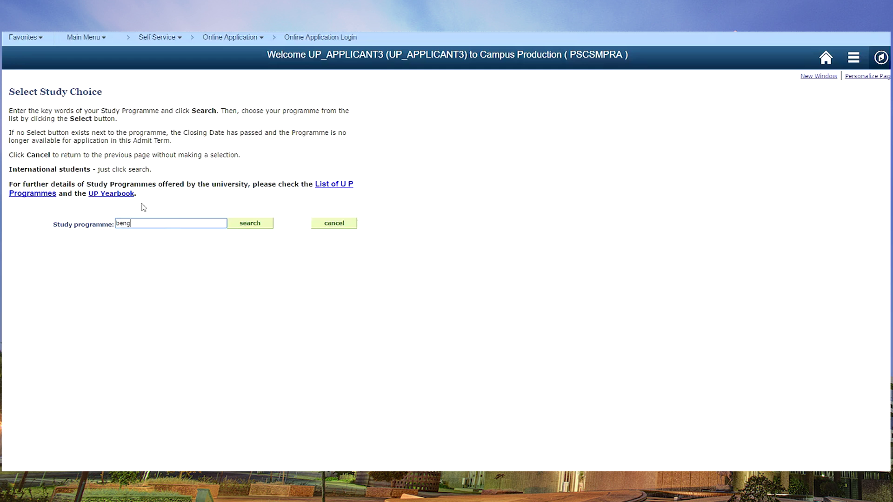
click(263, 225)
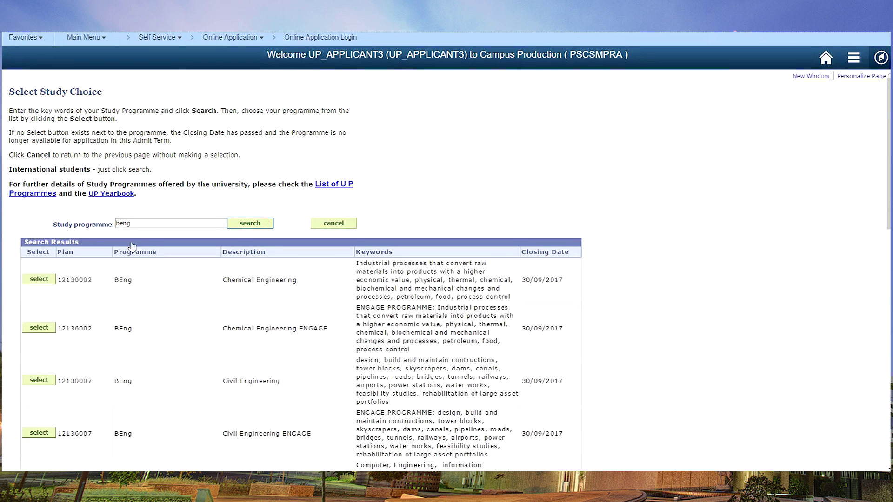
click(37, 279)
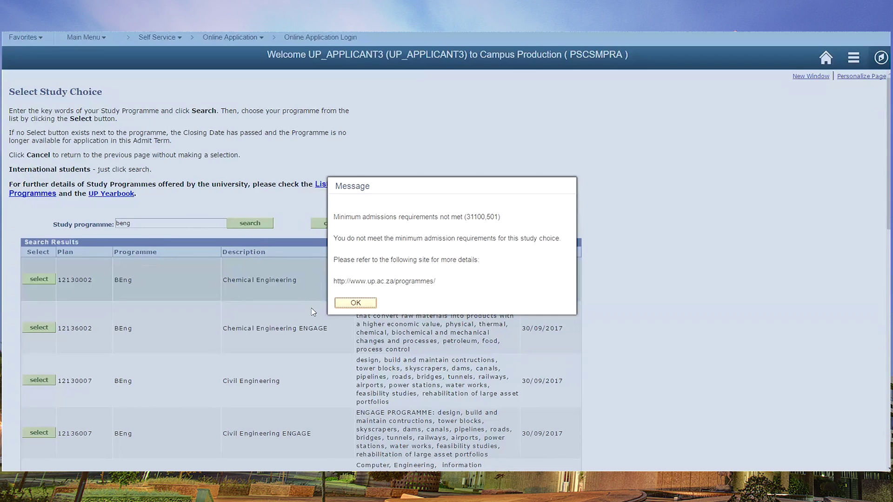
click(361, 302)
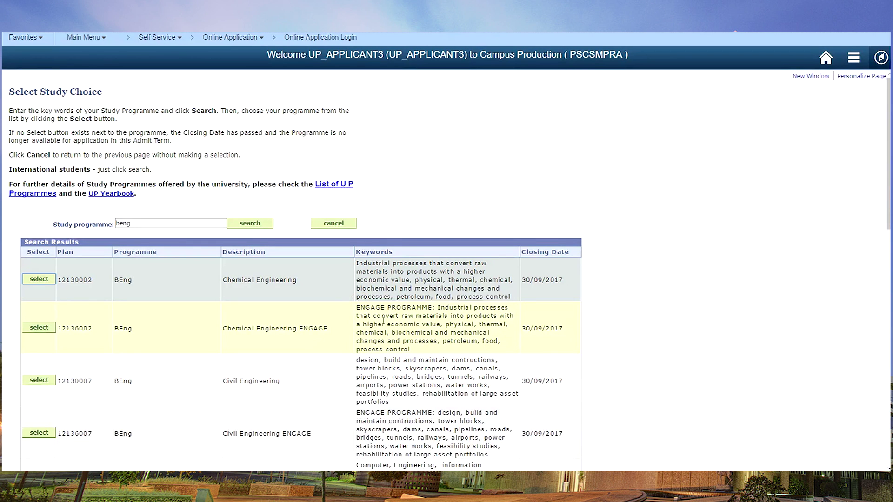
click(142, 222)
Step: Raise Accounting to 7/89, Business Studies 6/75, Mathematics 7/95, Physical Science 94%, and Economics to mark 6
key(BackSpace)
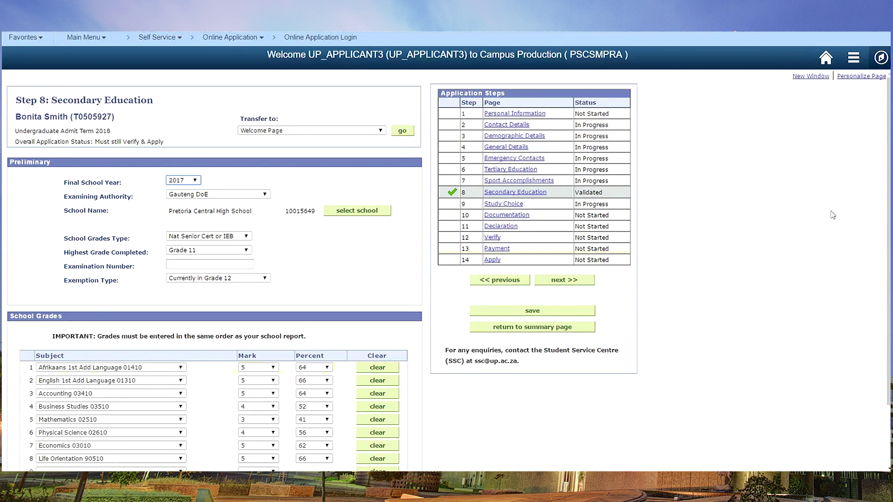
scroll(107, 435, down, 3)
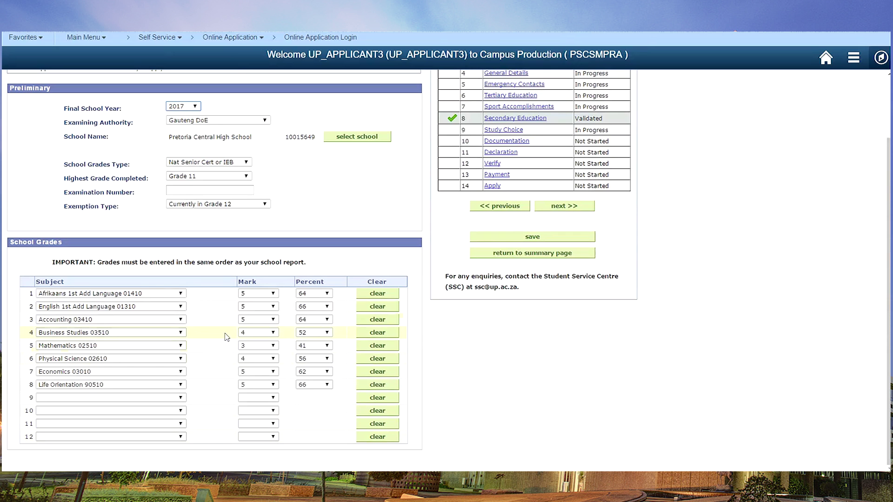
click(273, 319)
click(327, 319)
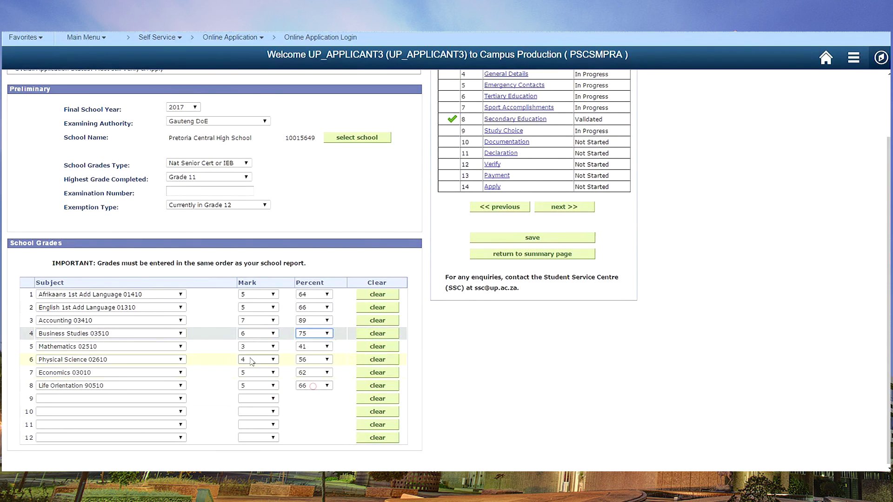
click(310, 330)
click(313, 360)
click(303, 232)
click(314, 386)
click(313, 373)
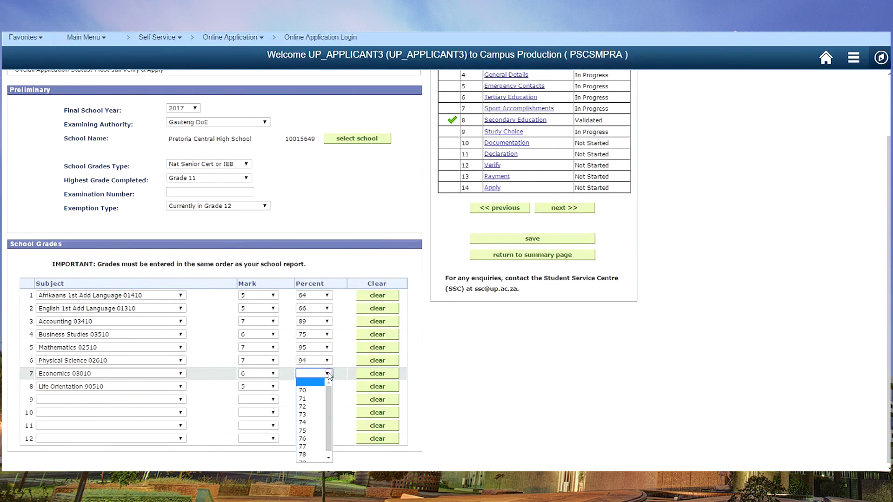
click(303, 410)
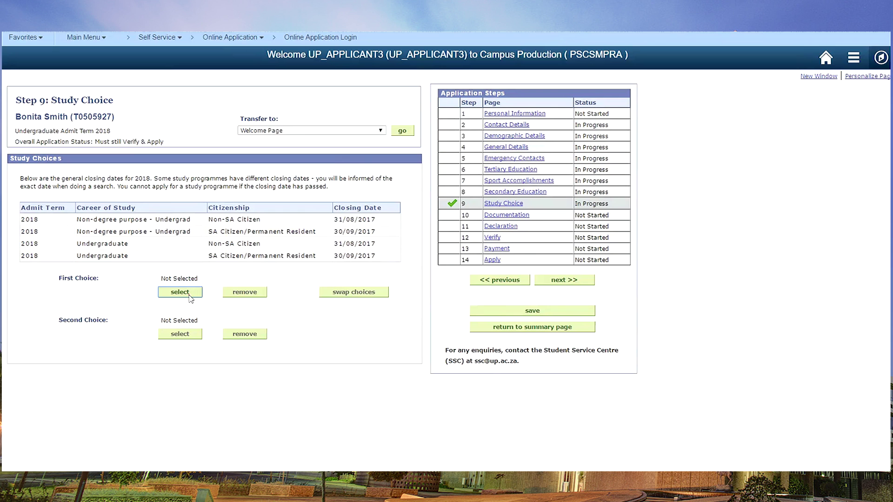
click(180, 292)
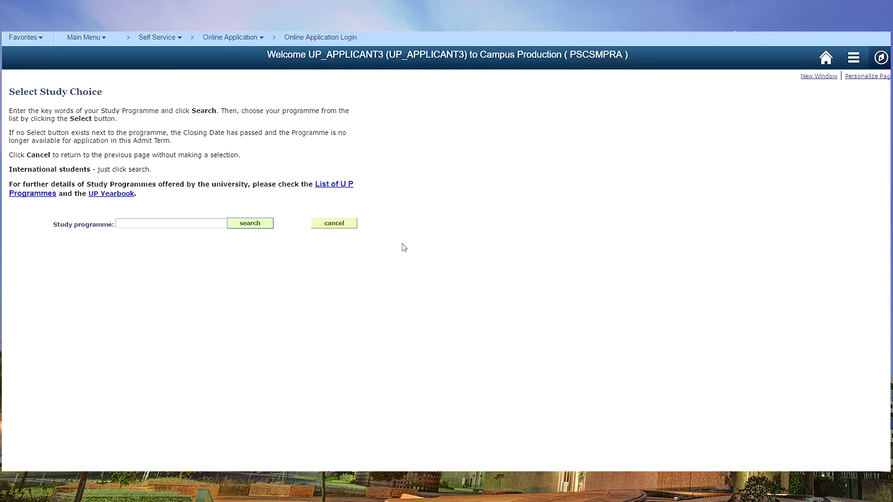
Step: Search 'beng' and select Chemical Engineering as the first study choice
click(156, 223)
text(beng)
click(230, 223)
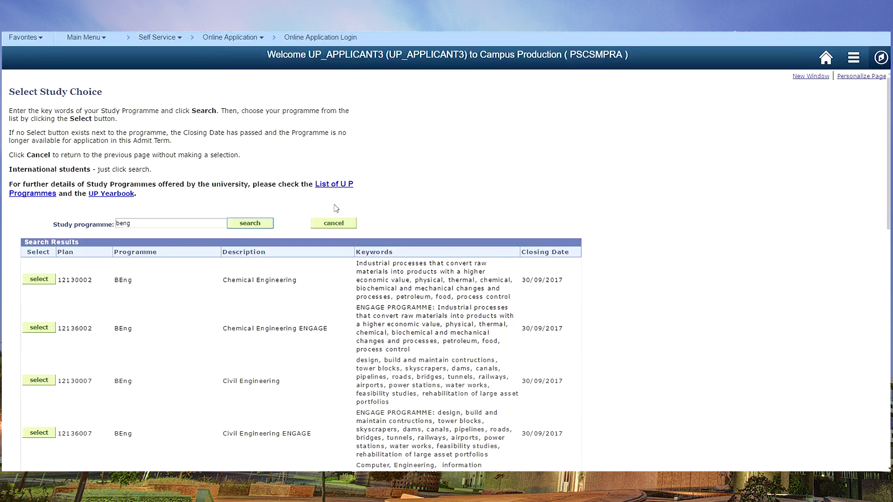
click(37, 281)
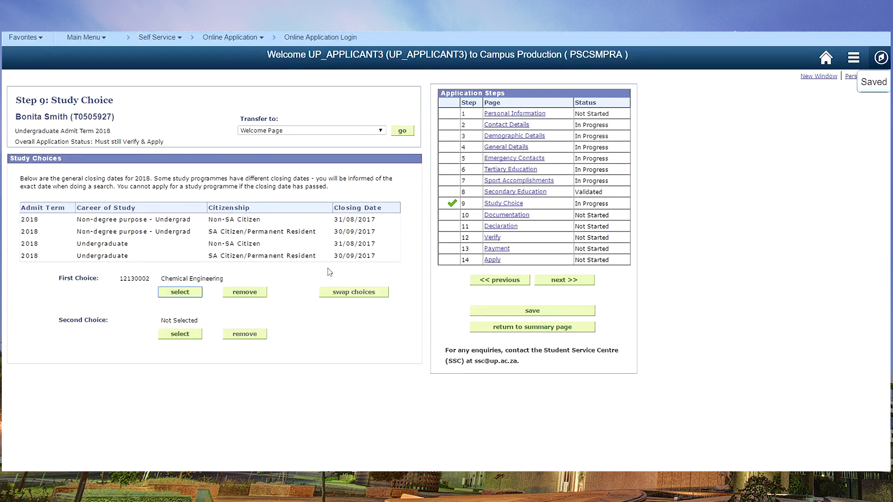
Step: Search 'bsc' for the second choice, select Architecture, and save the study choices
click(181, 334)
click(188, 223)
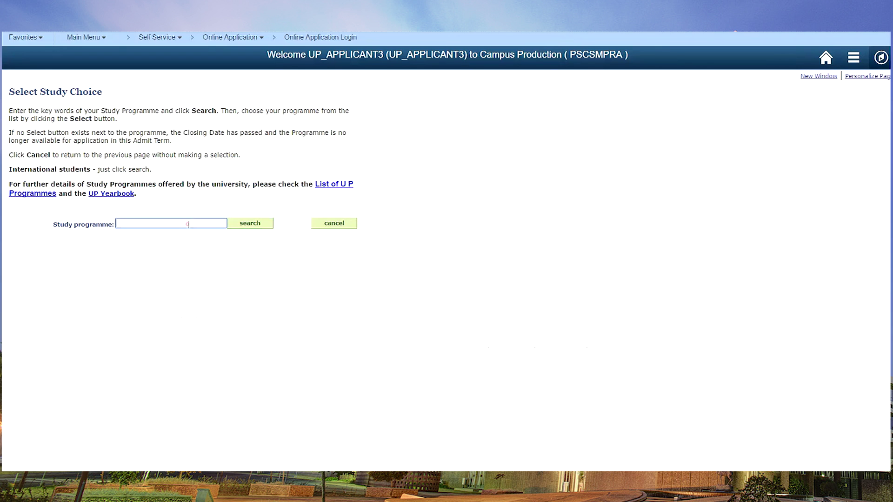
click(250, 223)
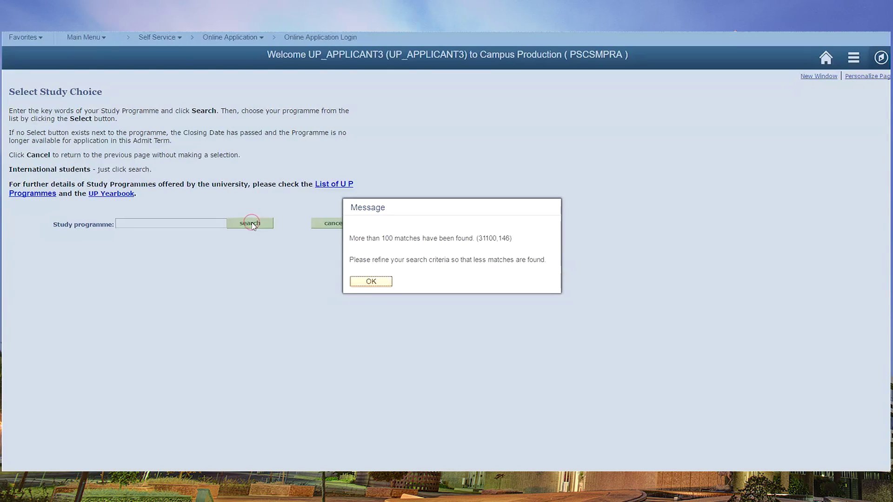
click(367, 281)
click(152, 223)
text(b)
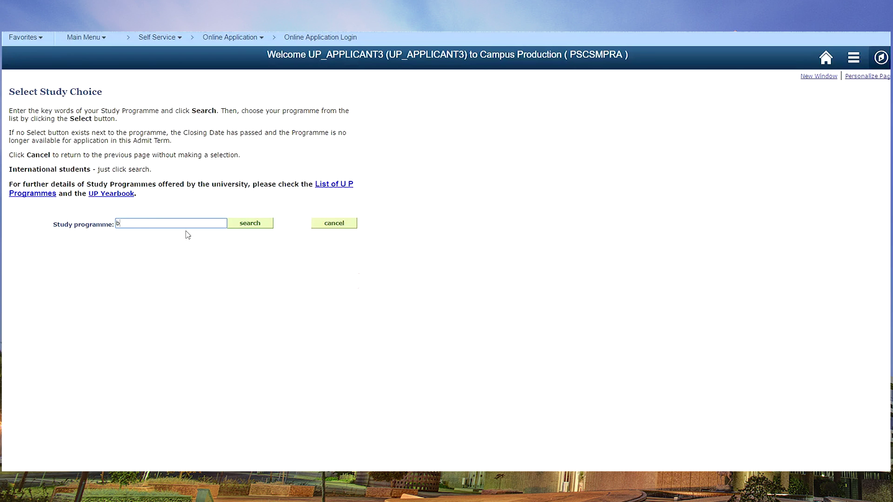
text(sc)
click(259, 223)
click(32, 365)
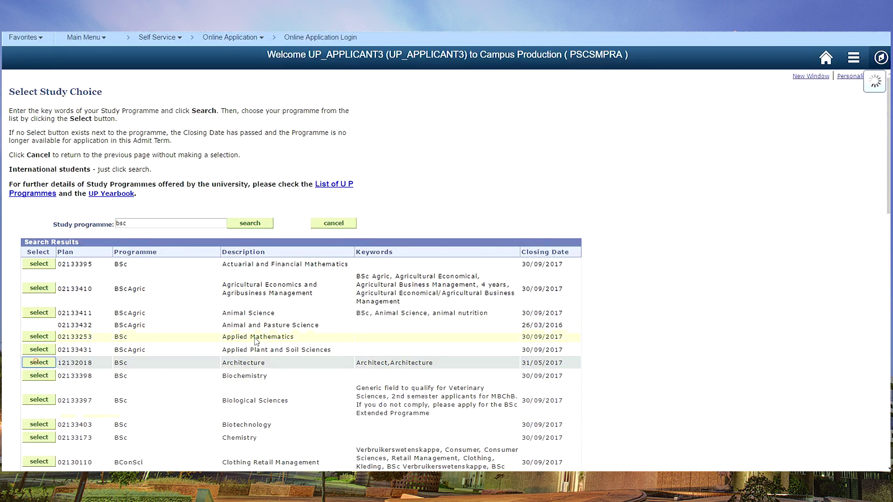
click(516, 312)
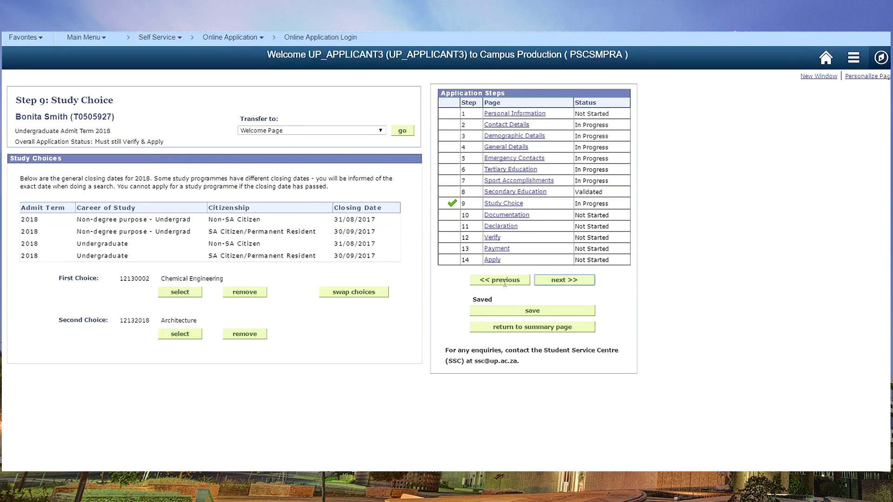
click(580, 281)
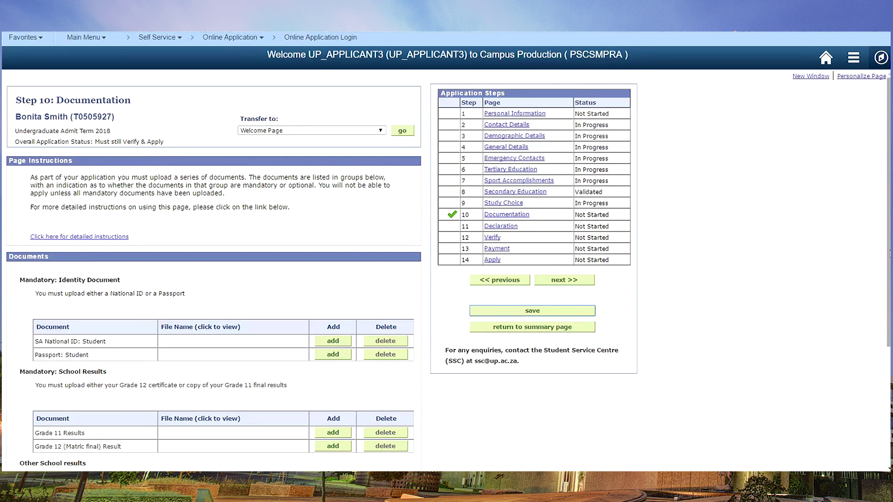
Step: Attach and upload 1identity.pdf as the SA National ID document
scroll(889, 253, down, 2)
click(333, 245)
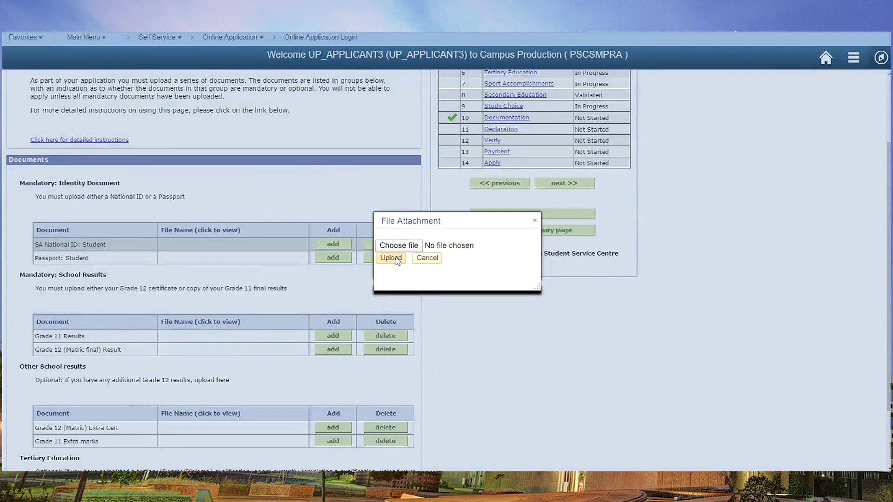
click(403, 247)
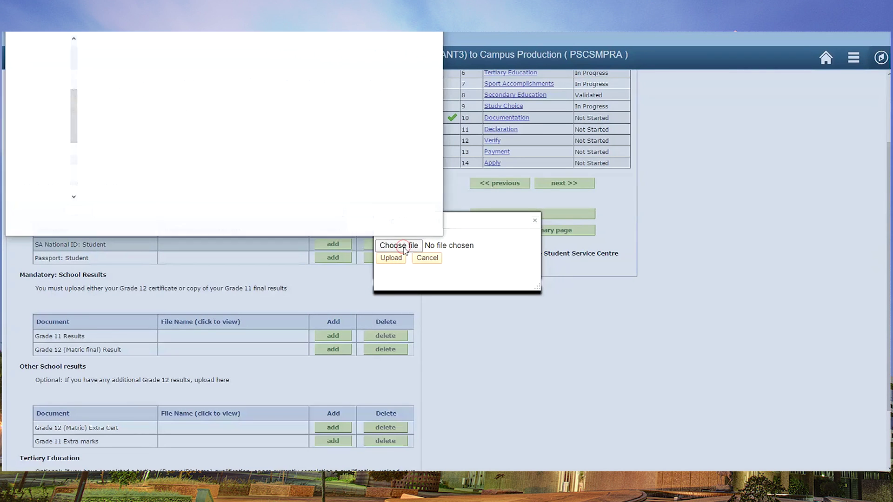
scroll(260, 116, down, 5)
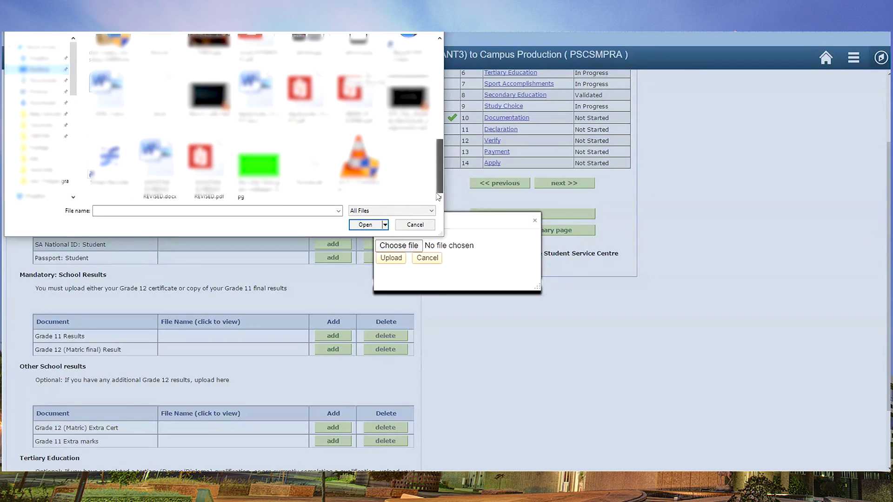
scroll(260, 117, up, 4)
click(105, 135)
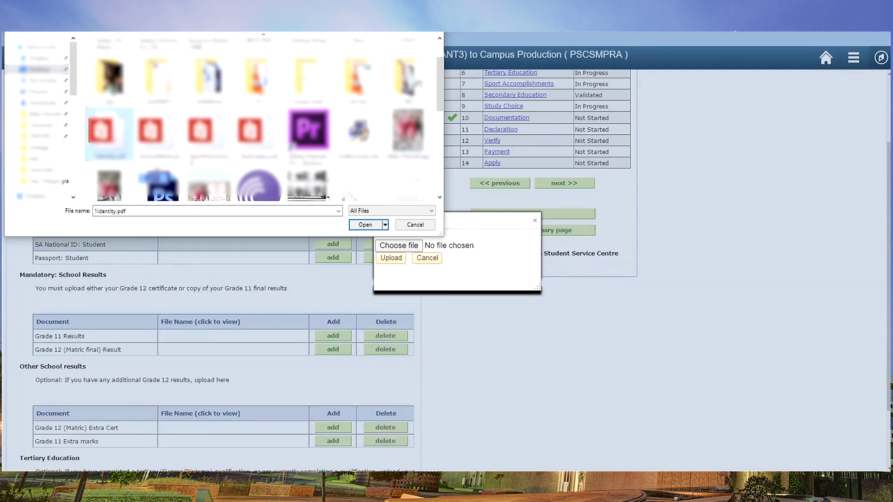
click(366, 224)
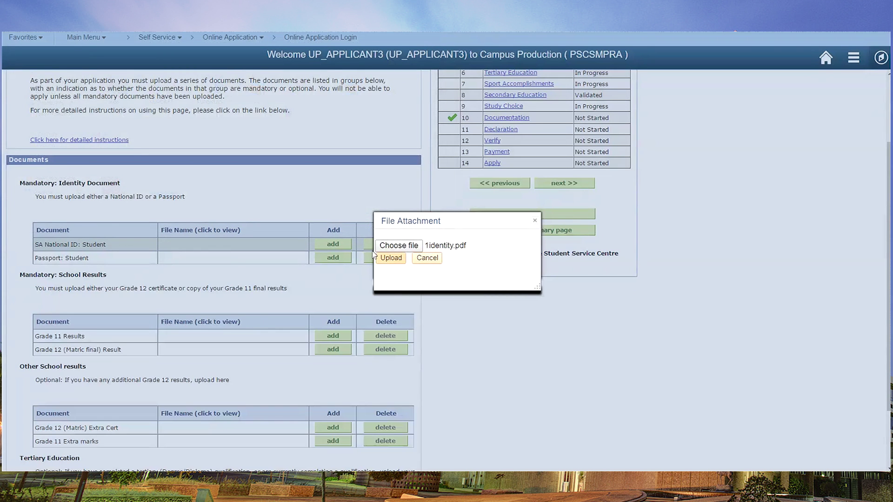
click(393, 260)
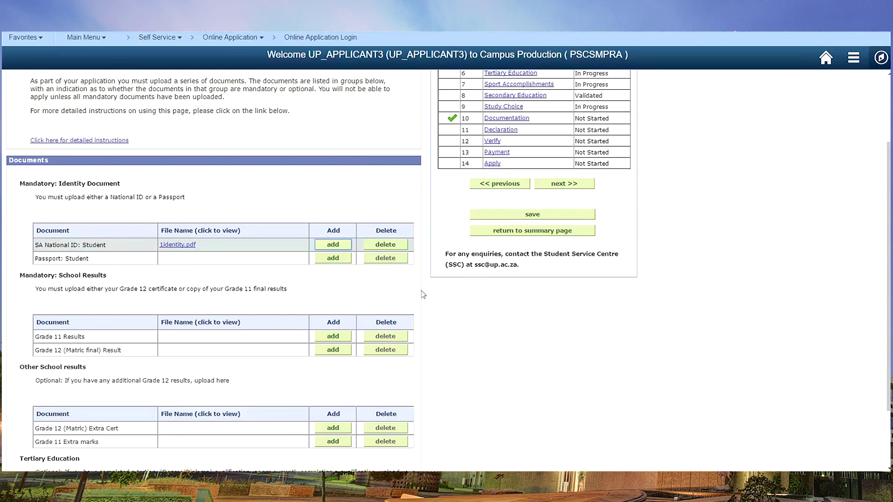
Step: Attach 2schoolMarks.pdf as the Grade 11 Results, then continue to the Declaration step
click(333, 337)
click(399, 245)
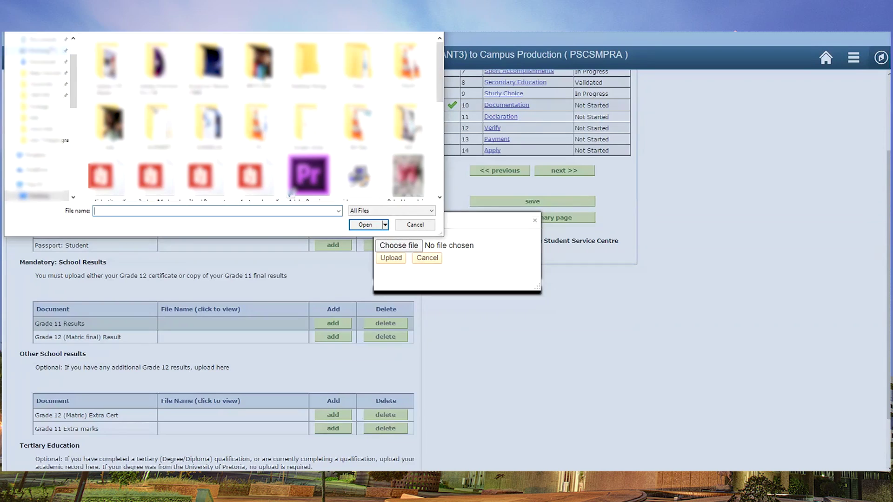
click(369, 223)
click(391, 258)
scroll(670, 442, down, 2)
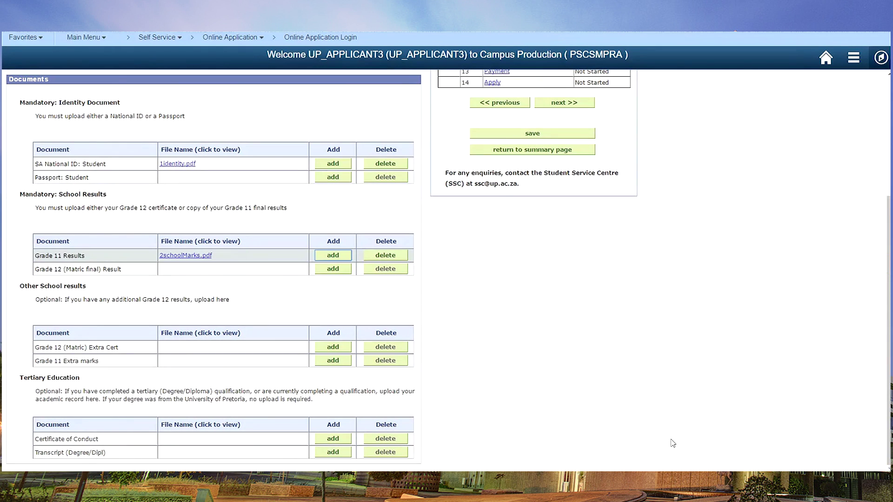
click(583, 104)
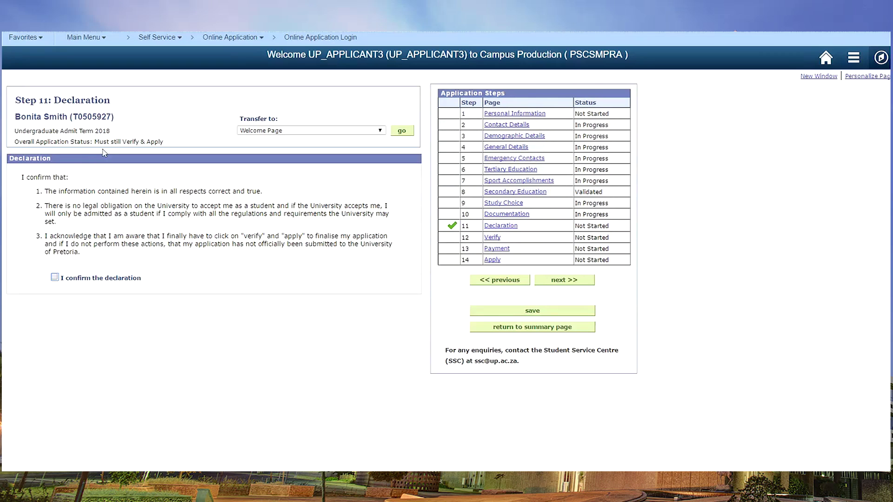
Step: Tick 'I confirm the declaration' and advance to Step 12: Verify
click(55, 277)
click(565, 282)
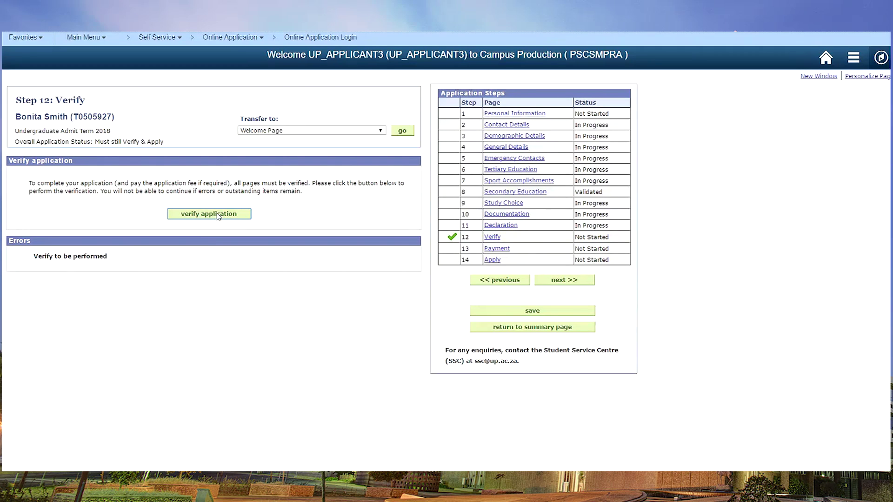
Step: Verify the application with no errors, then continue to Payment showing 300.00 due
click(218, 215)
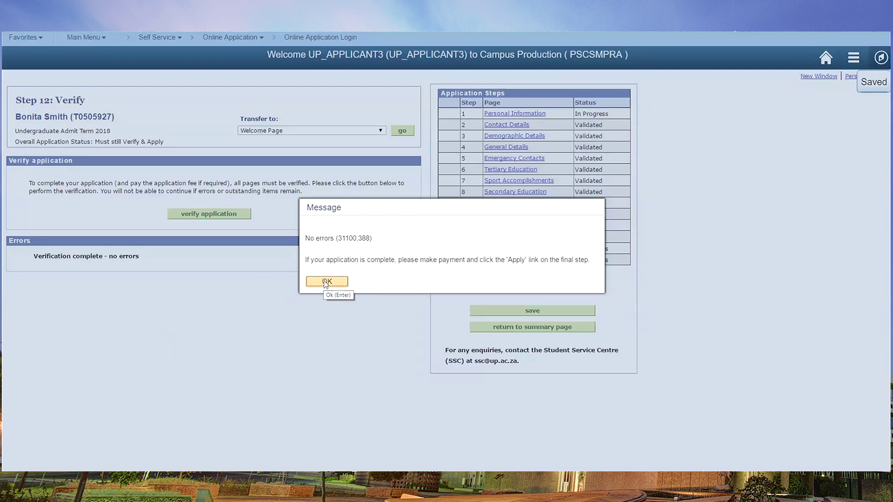
click(326, 282)
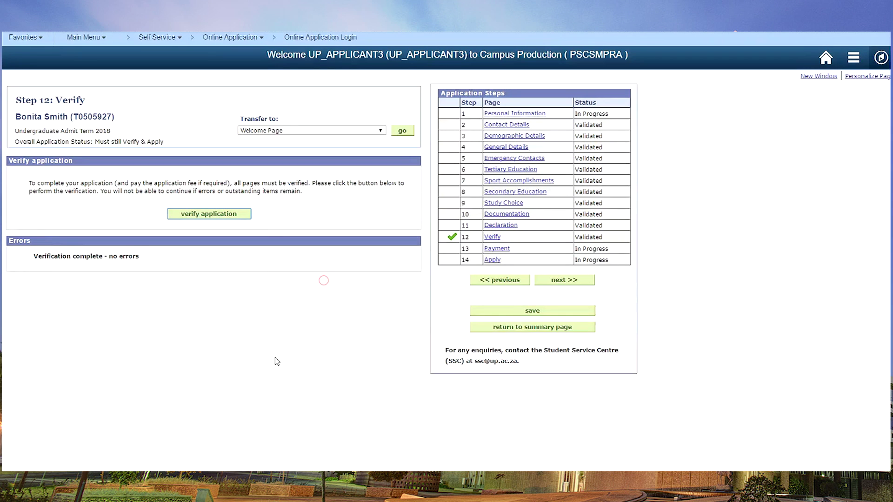
click(565, 280)
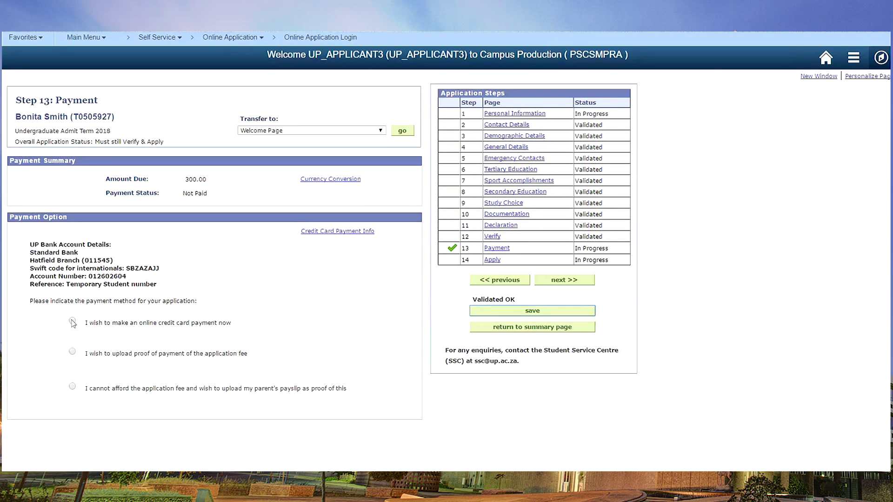
Step: Select 'I wish to upload proof of payment' and start the proof-of-payment attachment
click(72, 352)
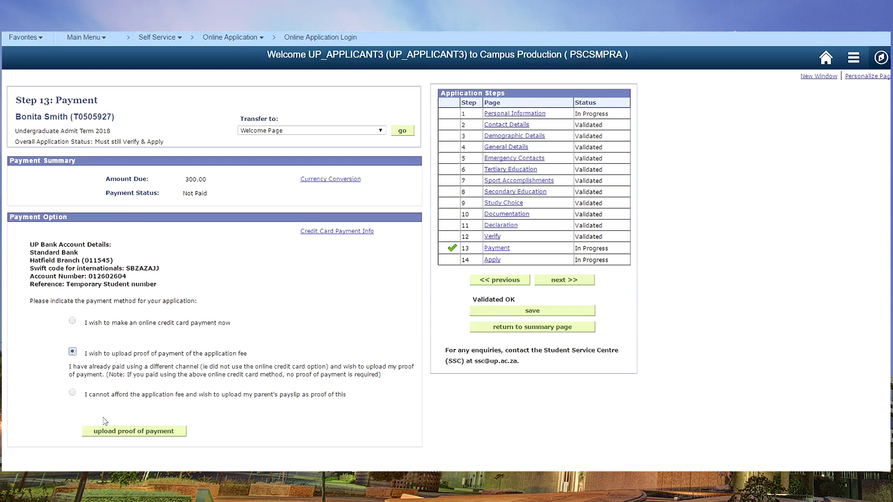
click(135, 432)
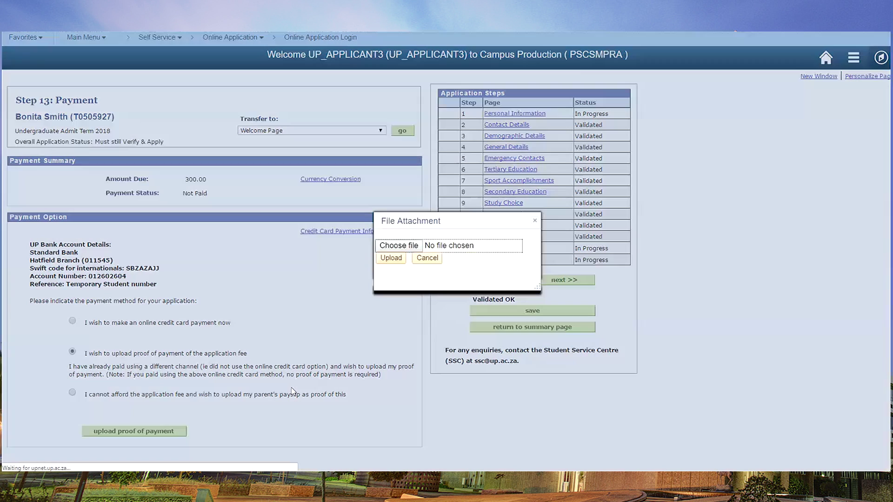
Step: Choose 4autoreplyy.pdf and upload it as the proof of payment
click(386, 245)
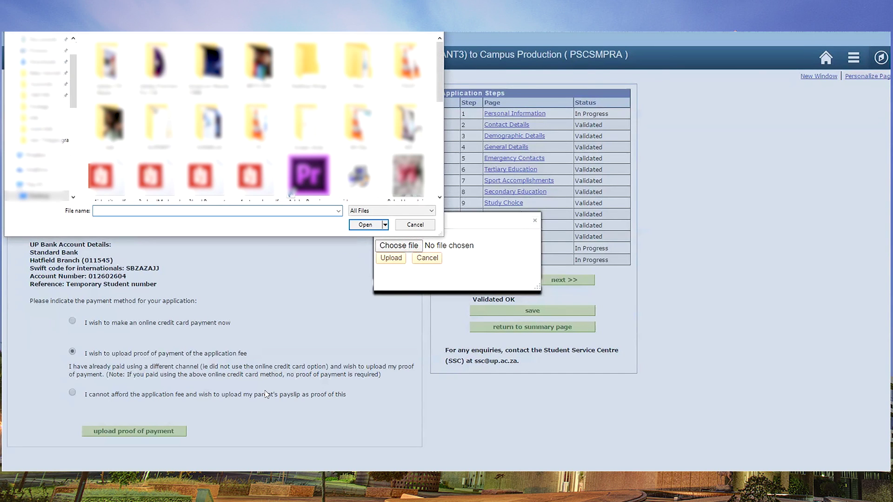
click(250, 175)
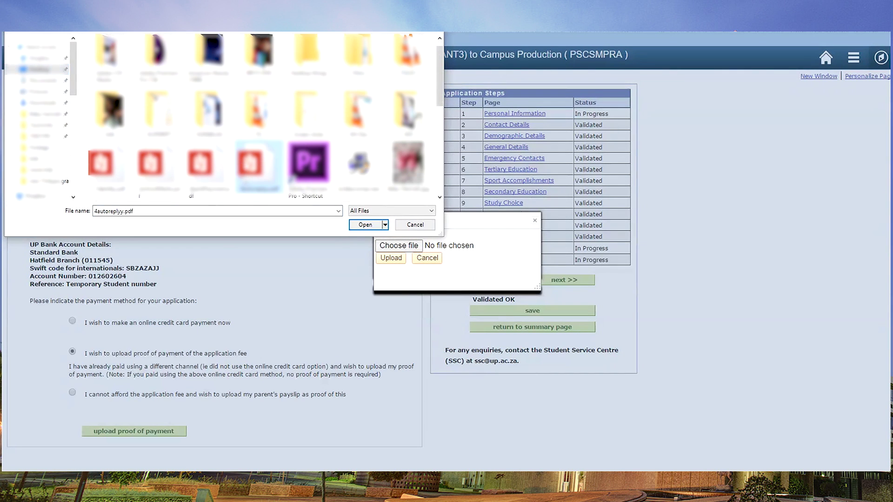
click(372, 226)
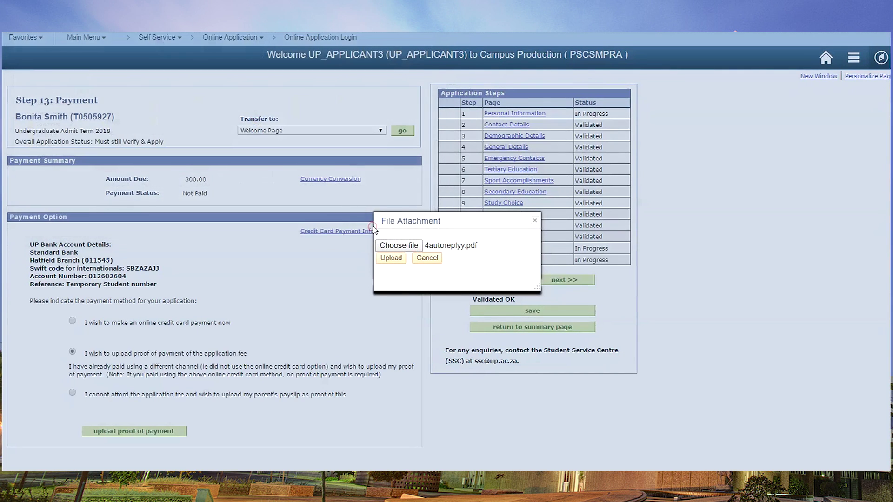
click(392, 259)
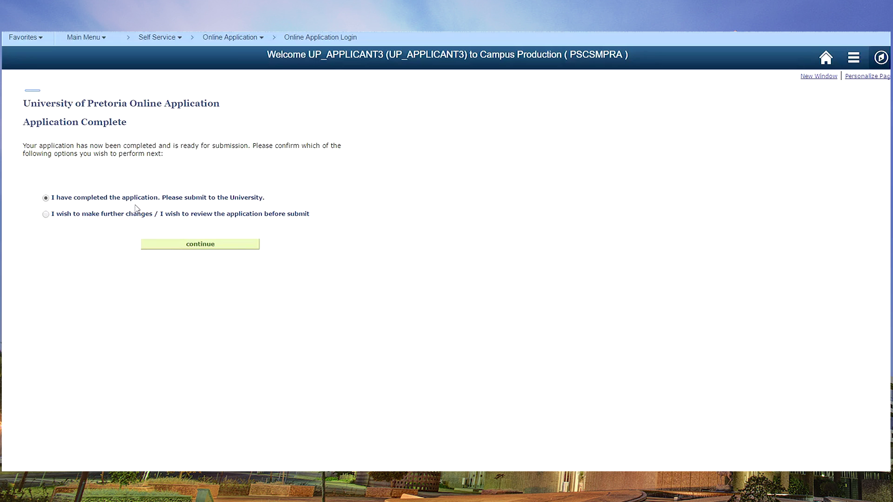
Step: Submit the completed application to the University and return to the Application Summary
click(170, 249)
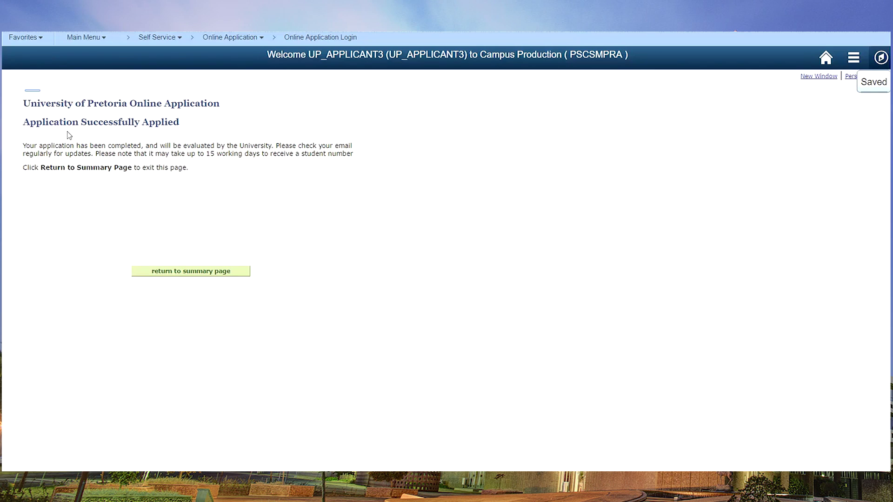
click(180, 274)
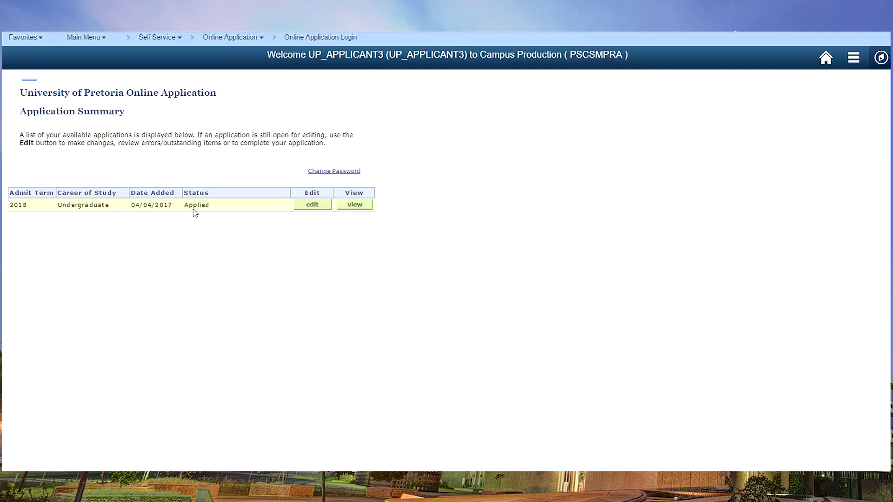
Step: View the 2018 Undergraduate application from the Application Summary
click(355, 205)
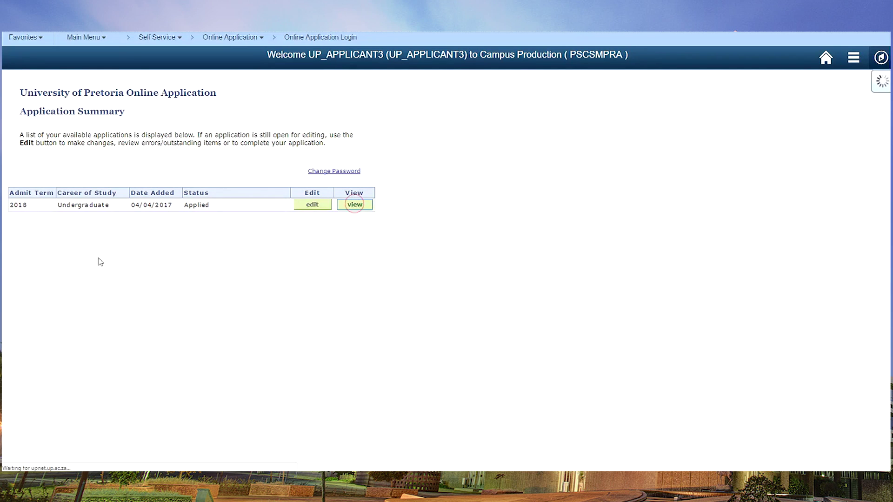